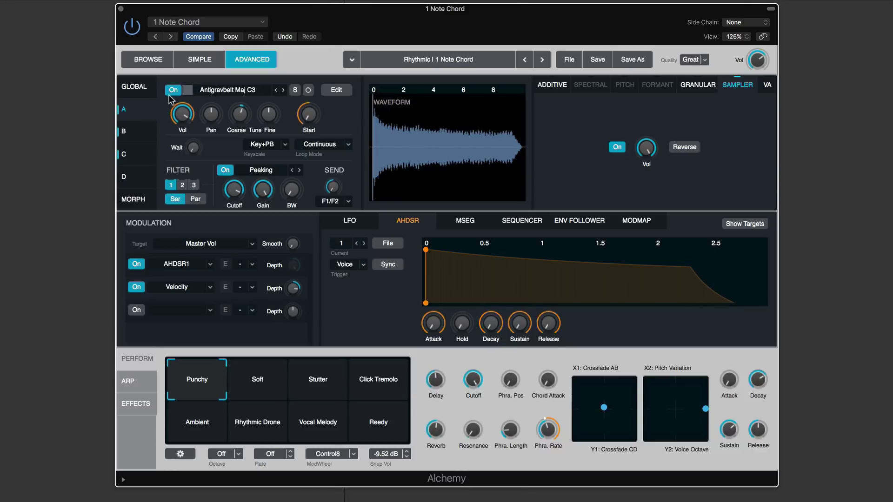
- Turn off sources A and B, and open the settings of source C
left_click(139, 130)
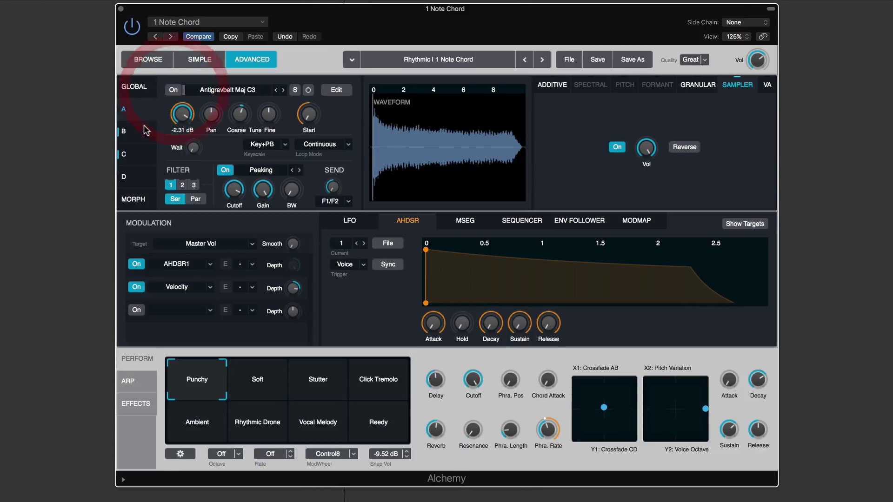
left_click(173, 90)
left_click(140, 155)
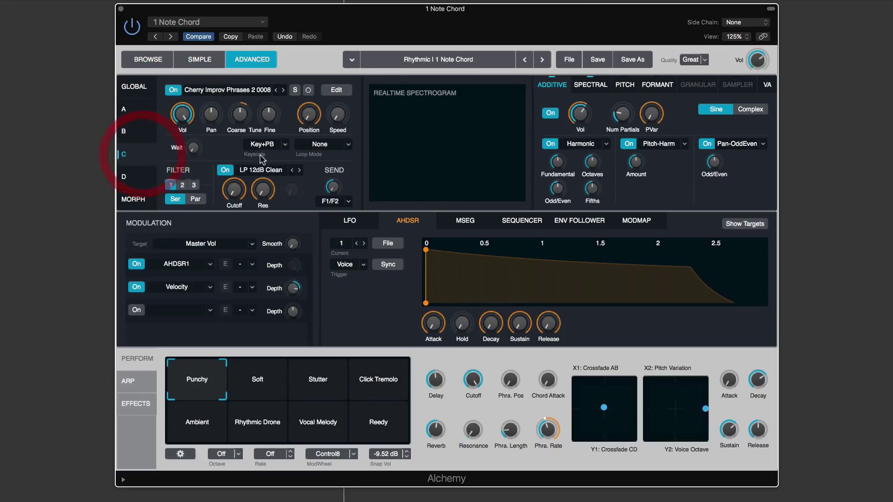
- Examine the modulation assigned to source C's Position and Coarse Tune controls, including the LFO2 settings
left_click(317, 120)
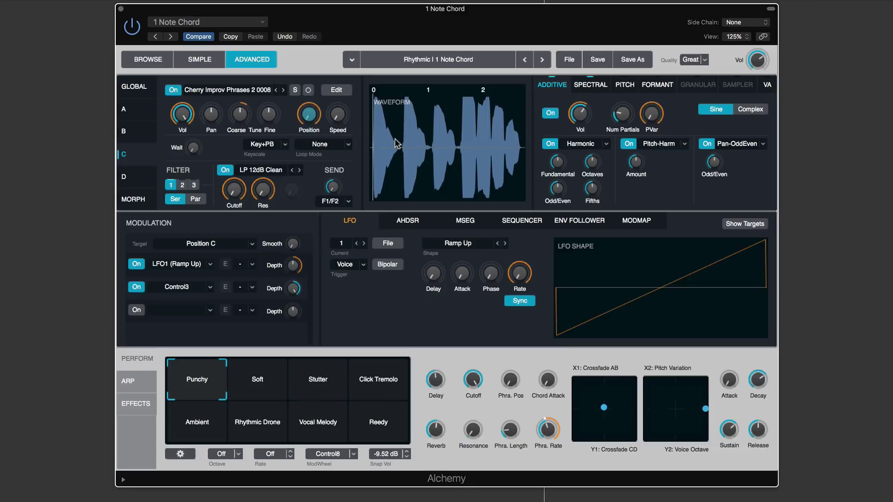
left_click(241, 118)
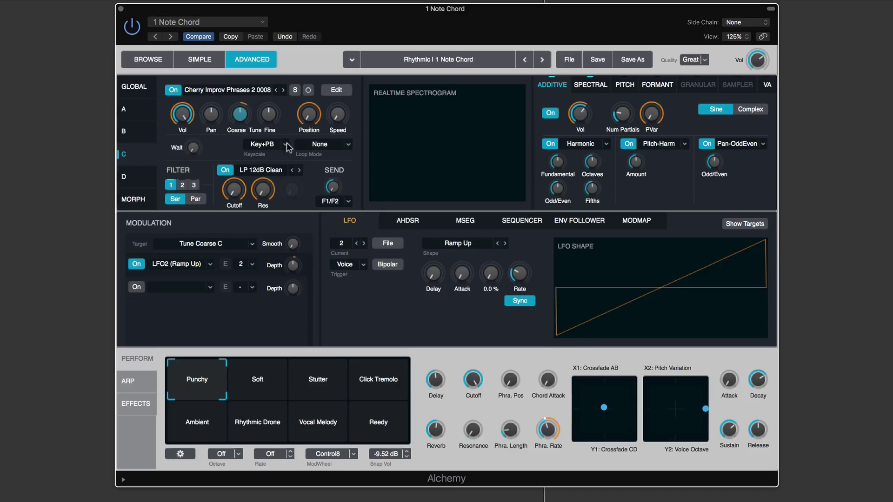
mouse_move(246, 121)
mouse_move(523, 277)
- Display ModMap 2, which shapes the LFO2 modulation of source C's Coarse Tune
left_click(636, 222)
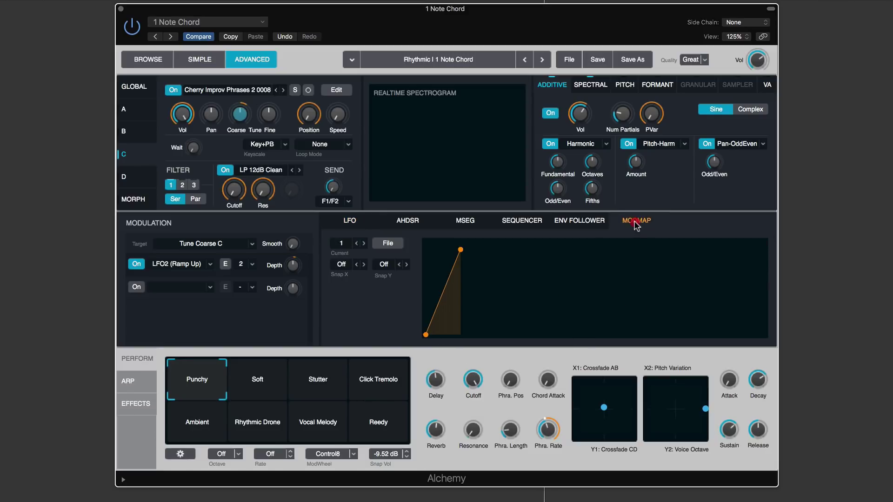
left_click(339, 244)
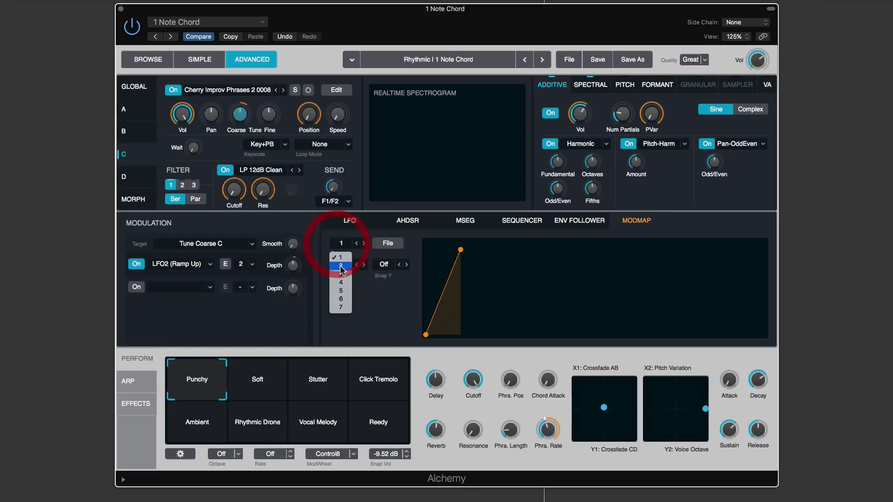
left_click(339, 258)
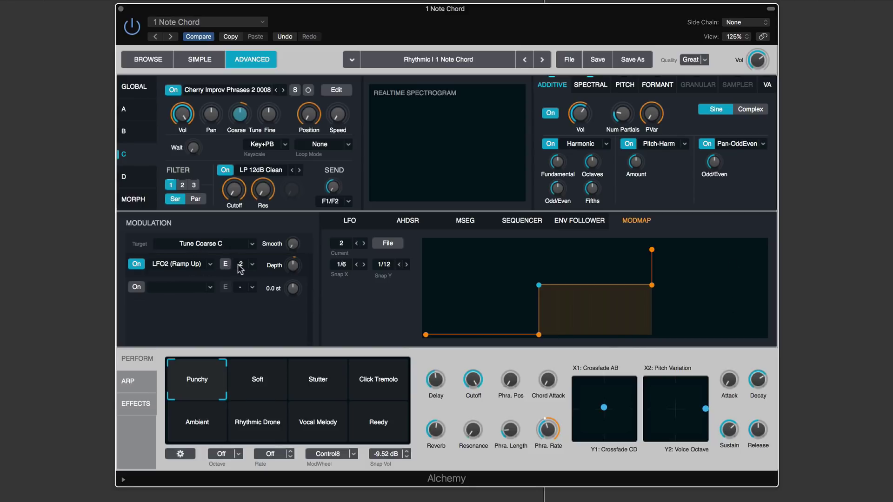
- Try a different depth for the LFO2 modulation on source C's Coarse Tune, and reset it
left_click(293, 266)
left_click_drag(294, 270, 295, 253)
left_click(294, 266, "alt")
- Open the modulation assigned to the LFO2 depth and nudge the Pitch Variation / Voice Octave pad point slightly upward
mouse_move(300, 267)
right_click(293, 266)
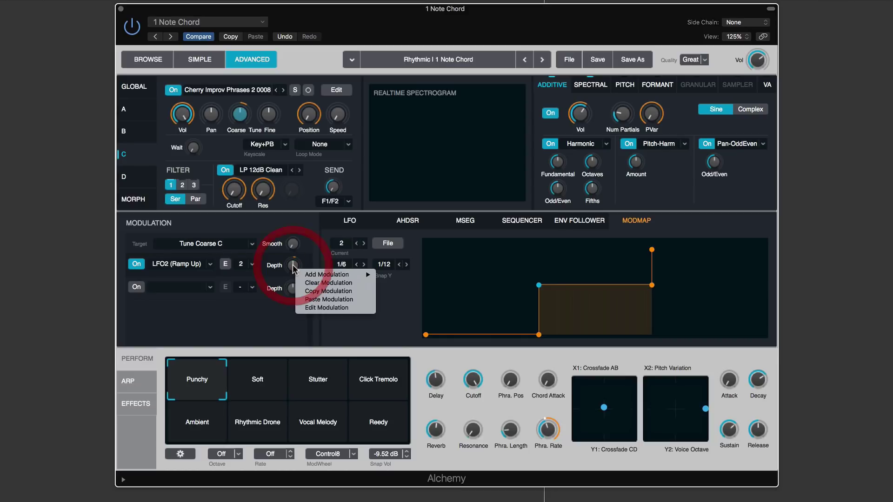
left_click(313, 308)
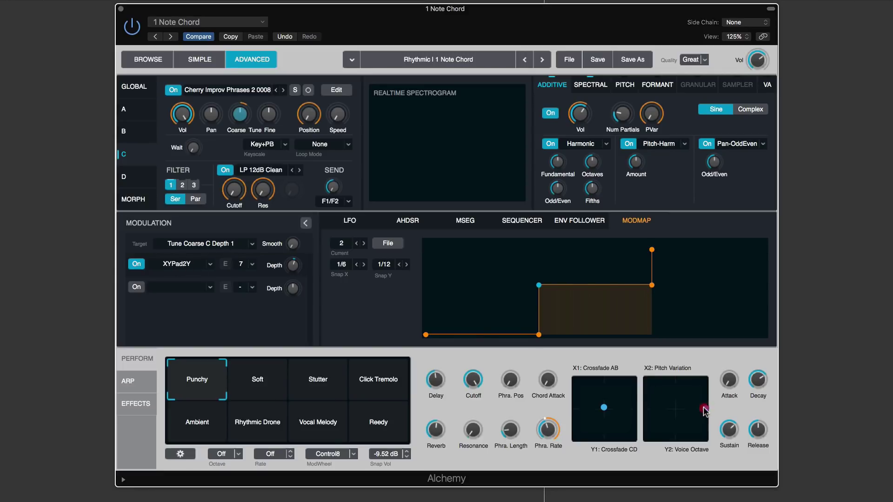
mouse_move(705, 411)
left_mouse_down()
mouse_move(704, 374)
mouse_move(703, 437)
mouse_move(708, 384)
mouse_move(703, 434)
mouse_move(705, 405)
left_mouse_up()
- Display ModMap 7 and lower the Pitch Variation / Voice Octave pad point to the bottom of its range
mouse_move(298, 270)
left_click(345, 244)
left_click(353, 308)
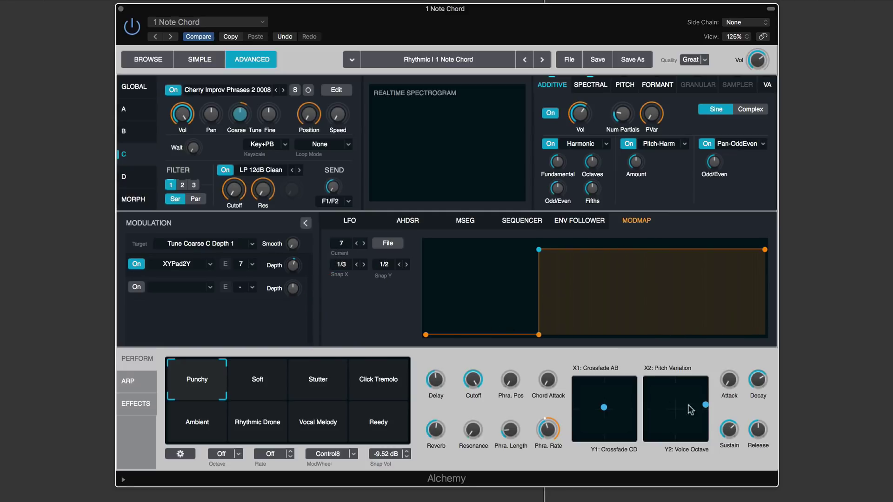
left_click_drag(705, 405, 706, 438)
- Return to the Coarse Tune modulation of source C and review ModMap 2
left_click(240, 116)
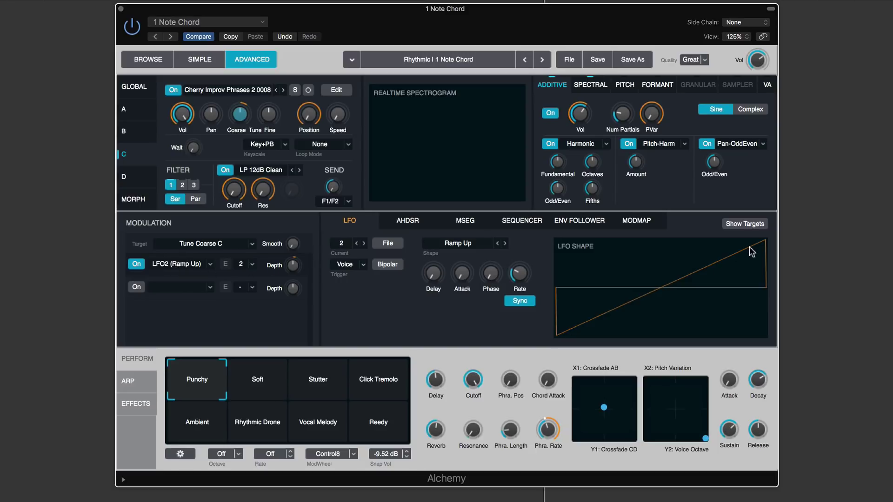
left_click(636, 220)
left_click(341, 243)
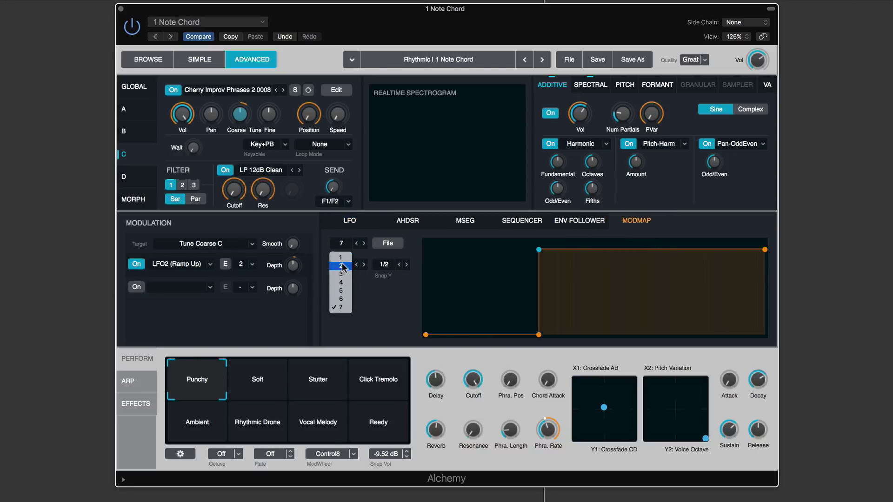
left_click(341, 266)
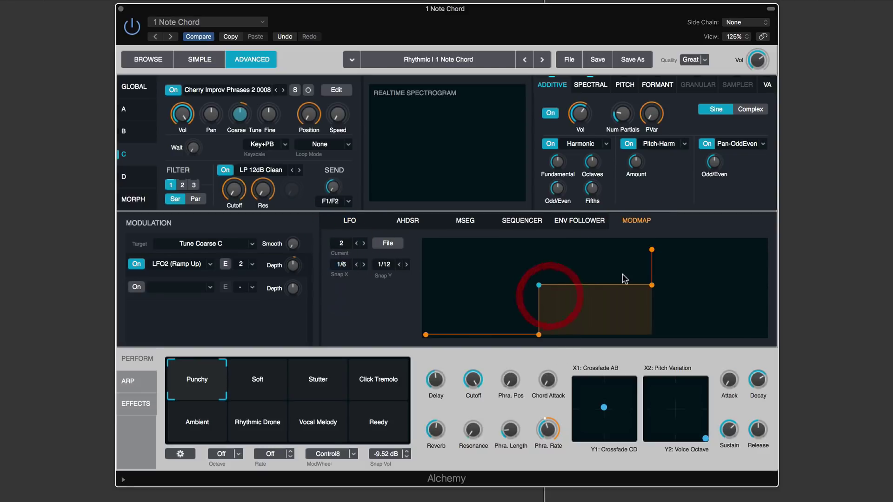
- Reopen the modulation of the Coarse Tune LFO2 depth and display ModMap 7 for its XYPad2Y source
right_click(293, 265)
left_click(326, 305)
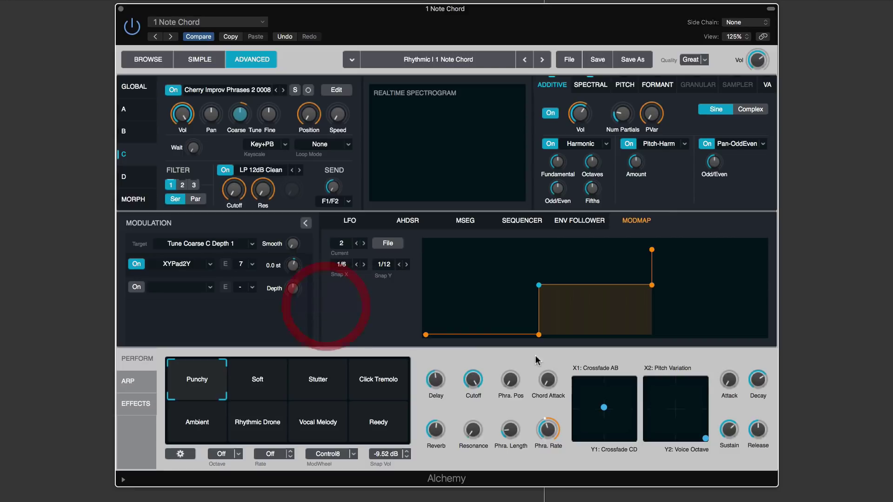
mouse_move(706, 439)
left_mouse_down()
mouse_move(707, 395)
mouse_move(703, 441)
left_mouse_up()
left_click(342, 243)
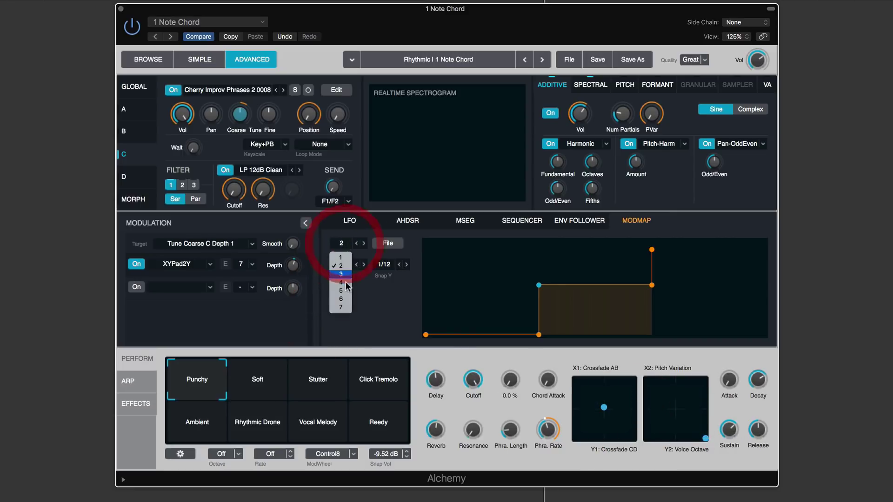
left_click(340, 306)
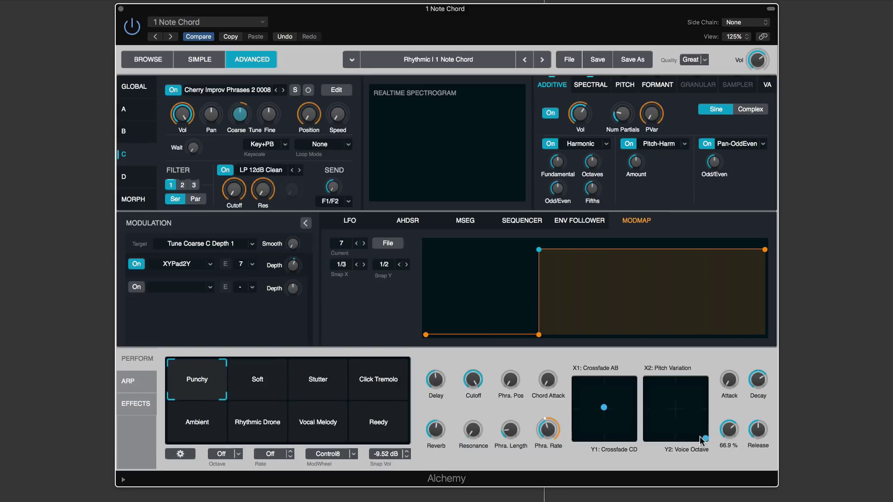
- Audition the Voice Octave control by moving its pad point between low and high, leaving it slightly above the middle
left_click_drag(706, 439, 710, 398)
mouse_move(291, 267)
mouse_move(292, 268)
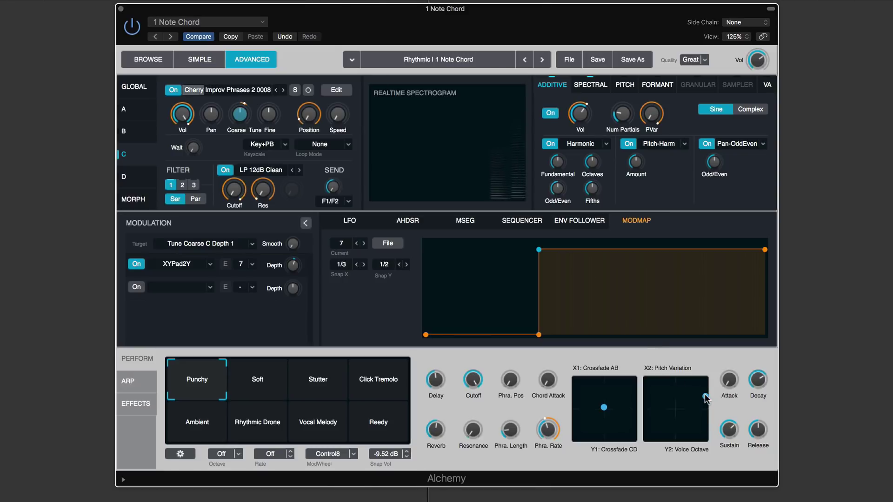
left_click_drag(706, 396, 704, 442)
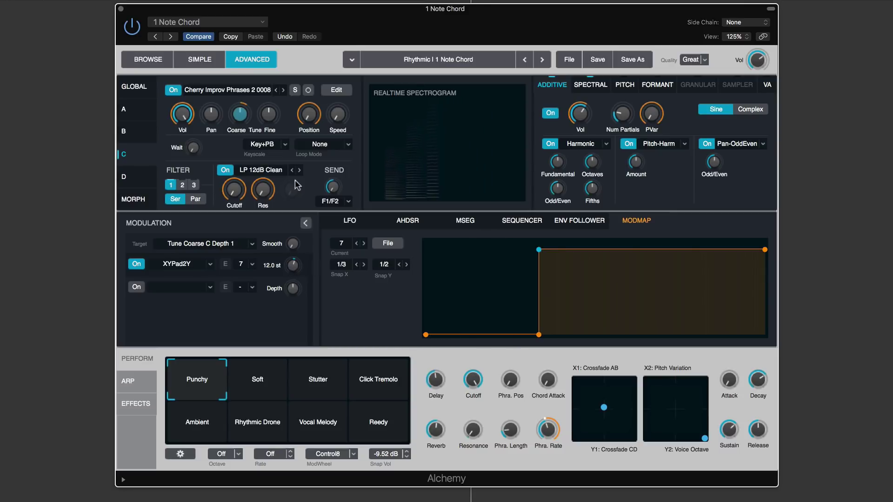
mouse_move(241, 120)
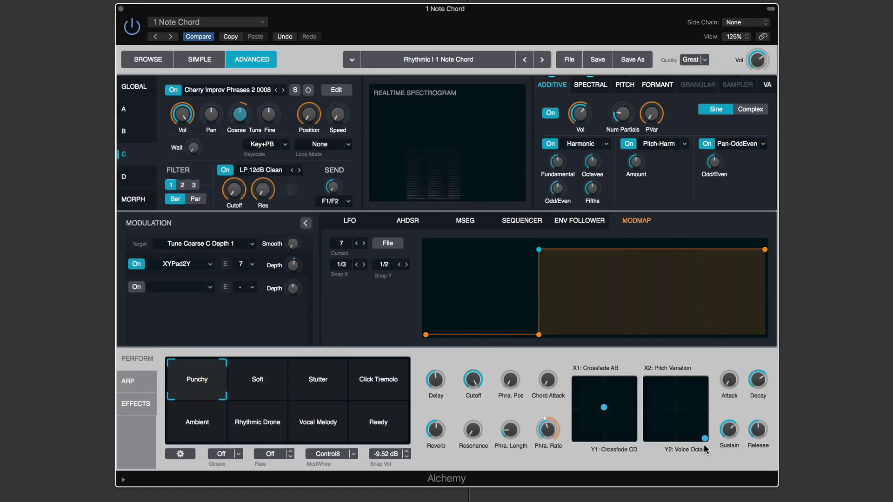
left_click_drag(706, 437, 706, 395)
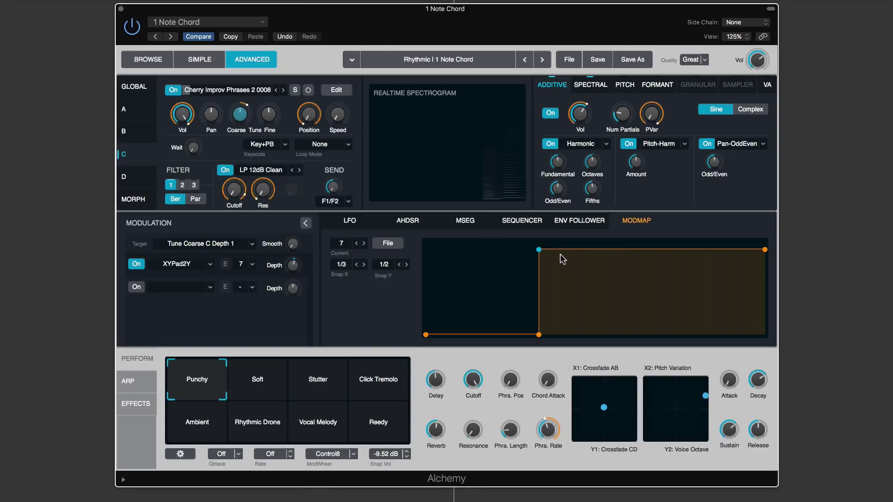
- Lower ModMap 7's upper point at x 1/3 and its final point to 0.0 semis
mouse_move(538, 265)
left_click_drag(538, 265, 538, 292)
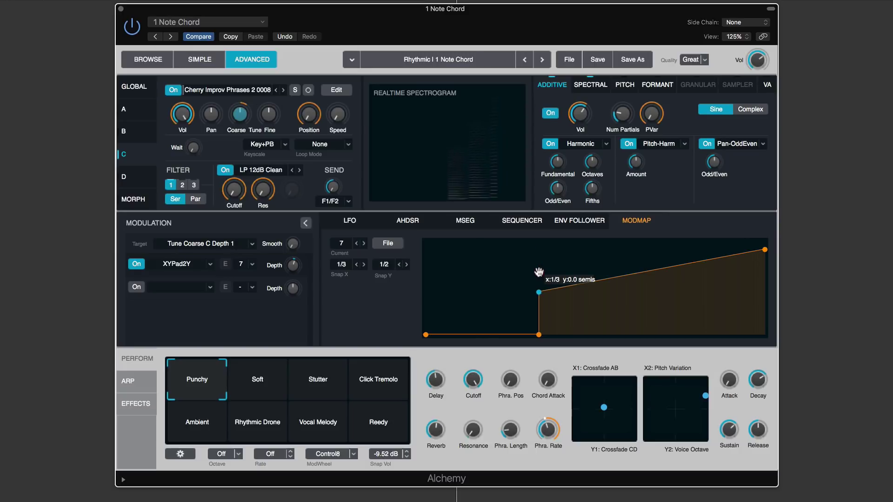
left_click_drag(765, 258, 764, 292)
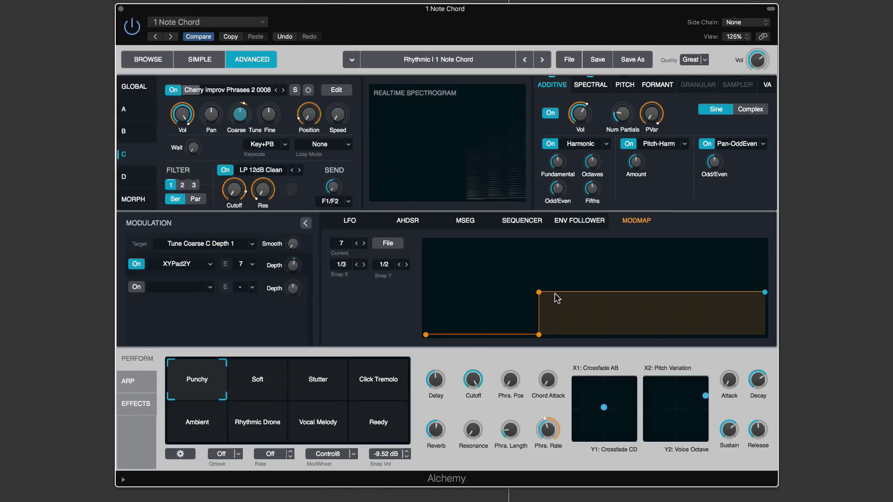
- Set ModMap 7's vertical snap to 1/12 and raise the upper 1/3 point and final point by one snap step
left_click(390, 267)
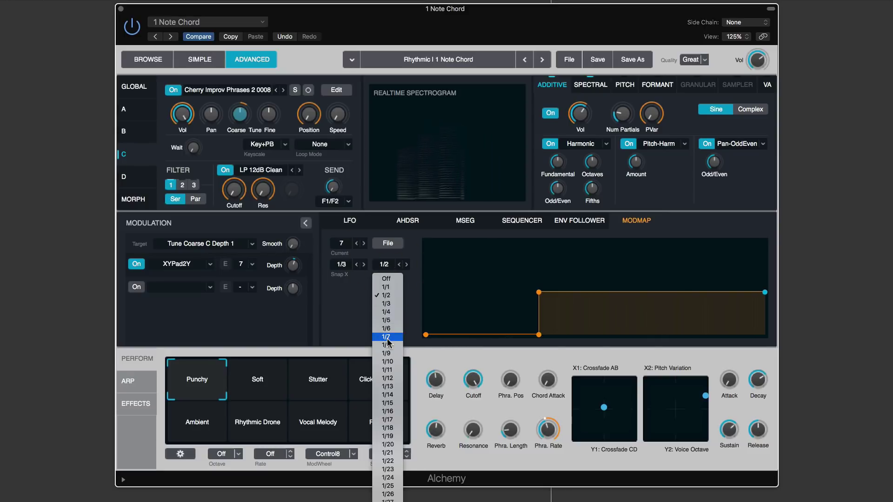
left_click(387, 378)
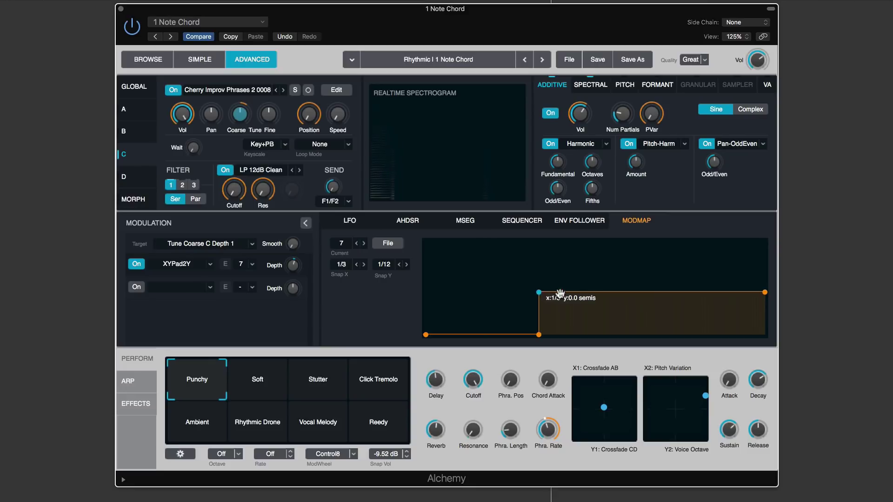
left_click(558, 293)
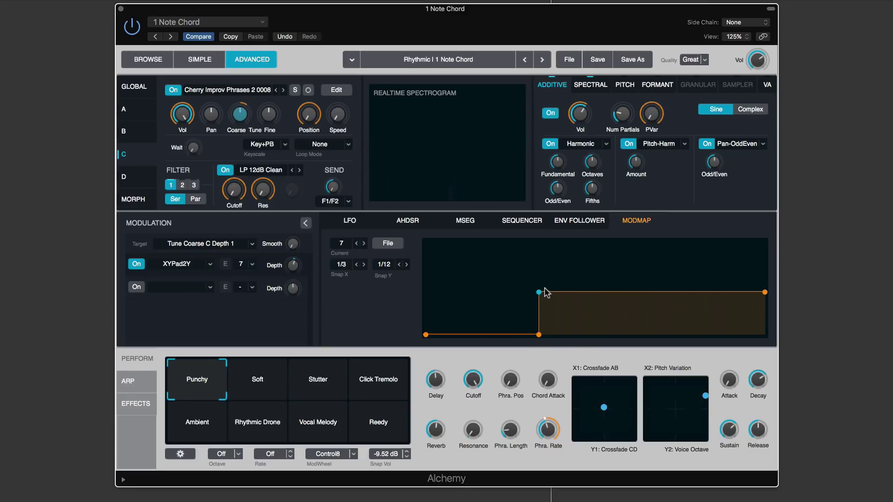
left_click_drag(539, 292, 539, 285)
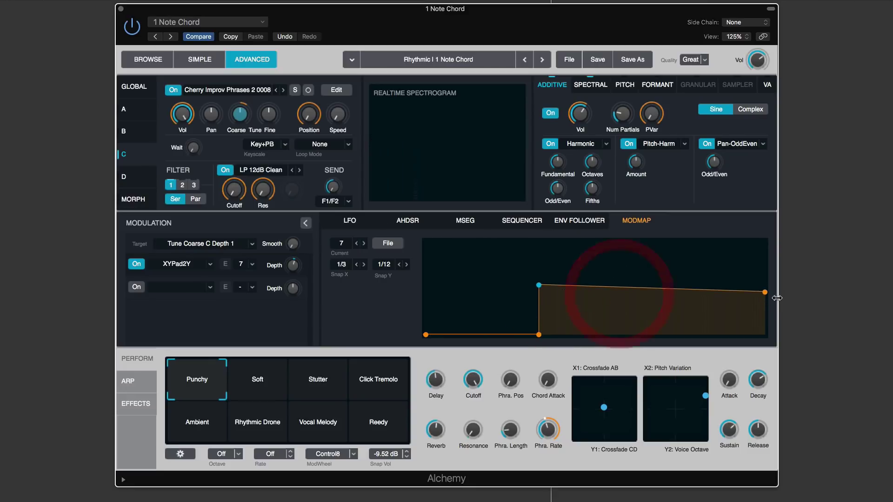
left_click_drag(765, 292, 765, 284)
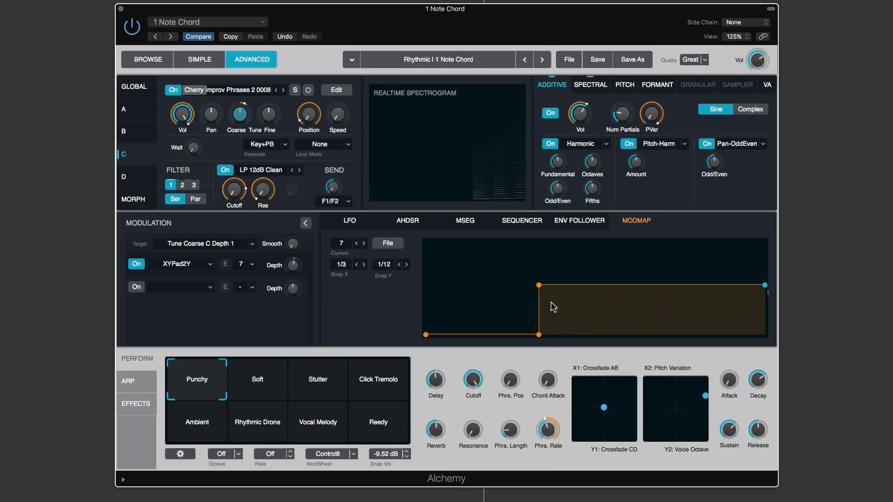
- Raise ModMap 7's upper 1/3 point and final point together by three more snap steps, one step at a time
left_click_drag(539, 287, 538, 278)
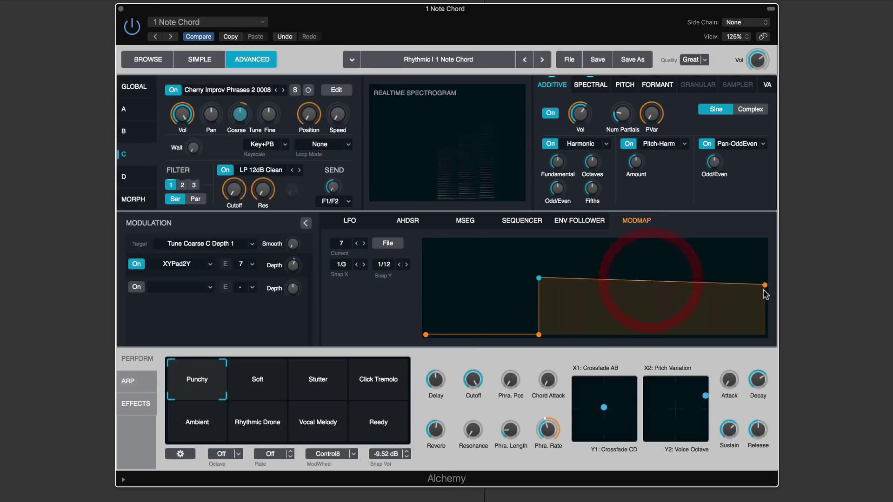
left_click_drag(764, 285, 765, 278)
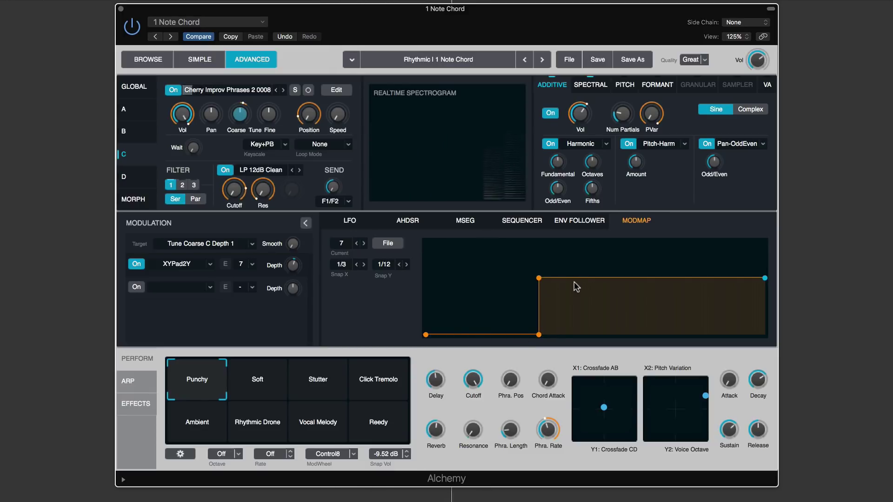
left_click(538, 277)
left_click_drag(538, 276, 538, 270)
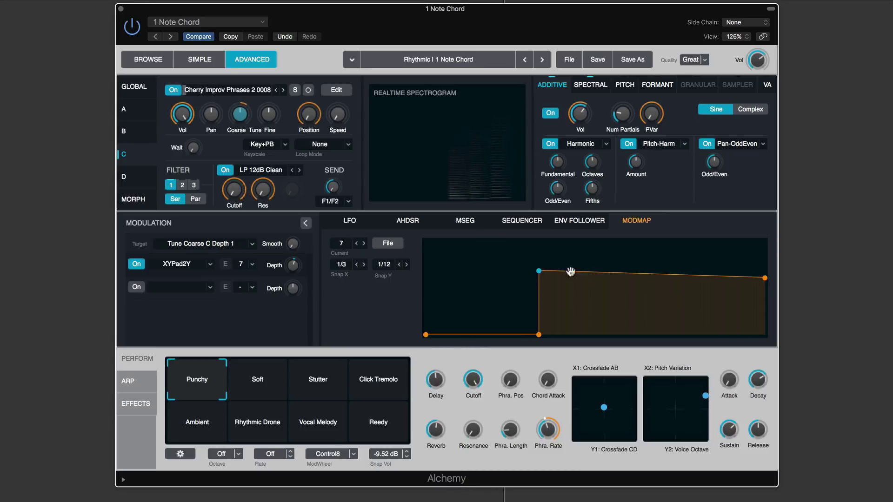
left_click_drag(766, 277, 766, 270)
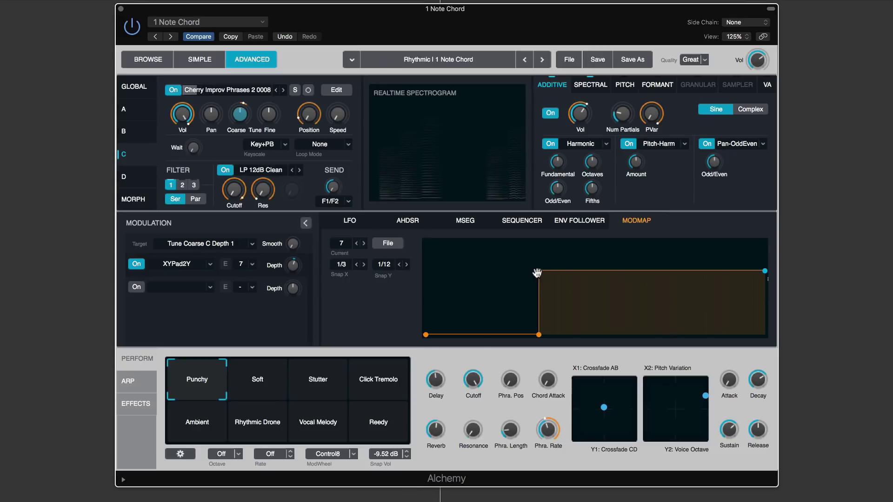
left_click_drag(539, 272, 538, 264)
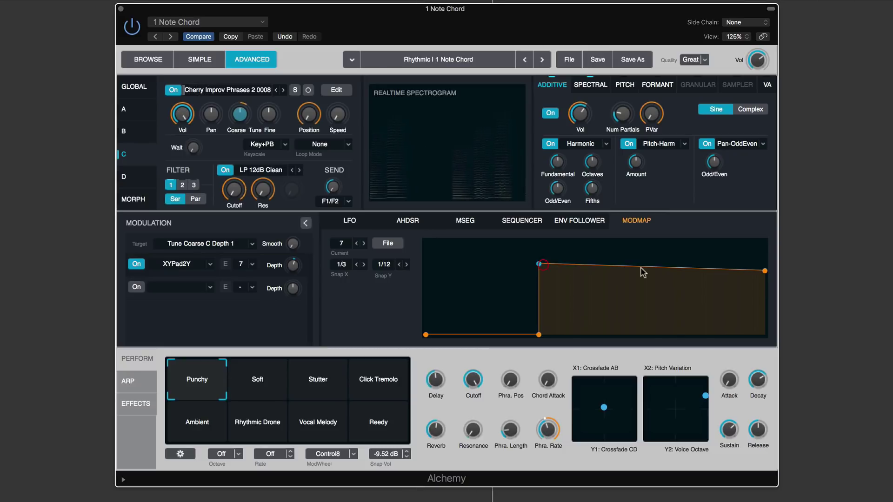
left_click_drag(762, 269, 764, 264)
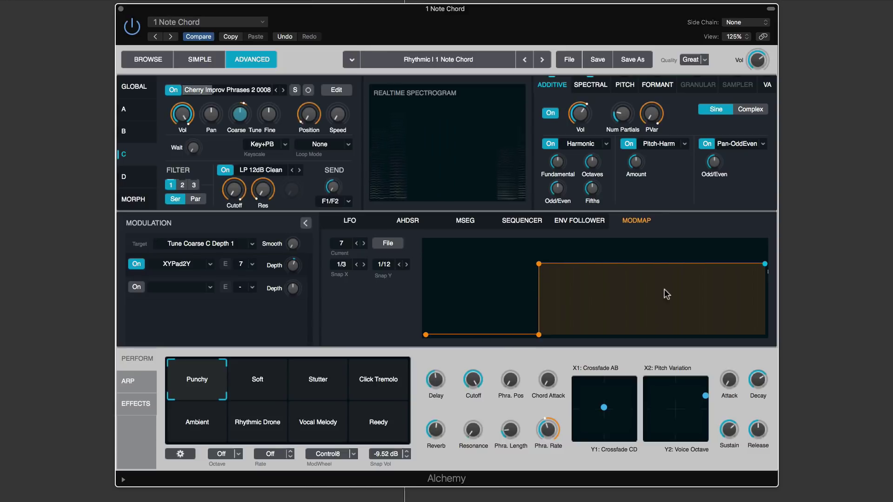
- Raise ModMap 7's upper 1/3 point and final point to the maximum height of the map
left_click_drag(539, 264, 538, 240)
left_click_drag(765, 263, 764, 250)
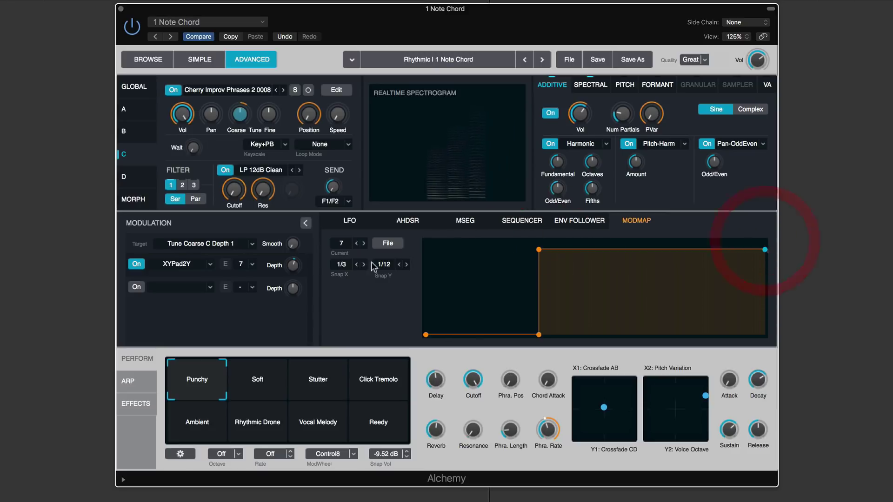
mouse_move(292, 268)
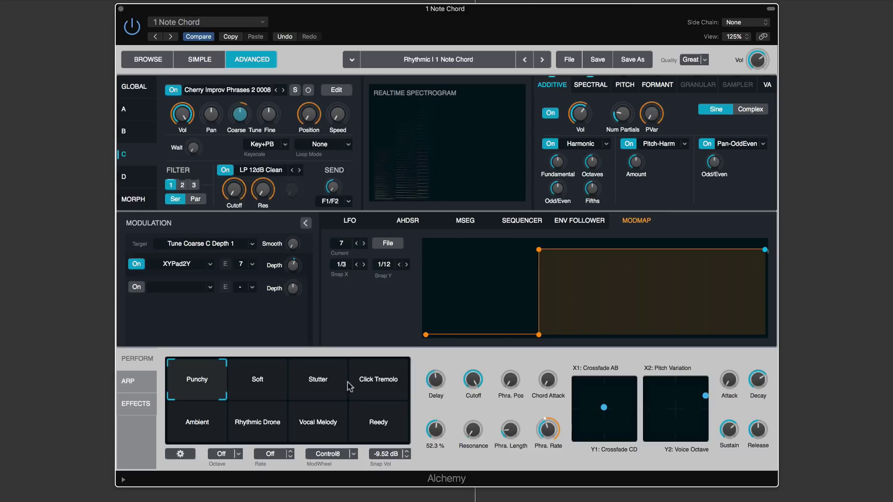
- Initialize the preset and select source A's coarse tuning as the modulation target
left_click(569, 59)
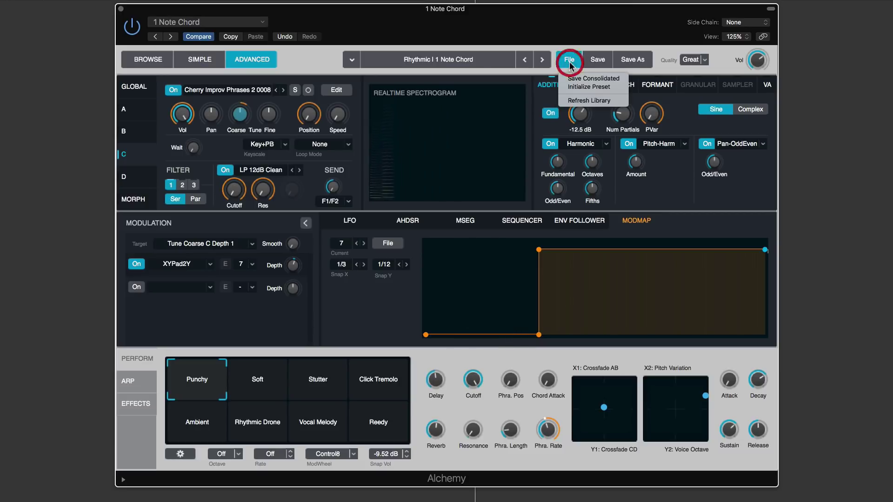
left_click(578, 88)
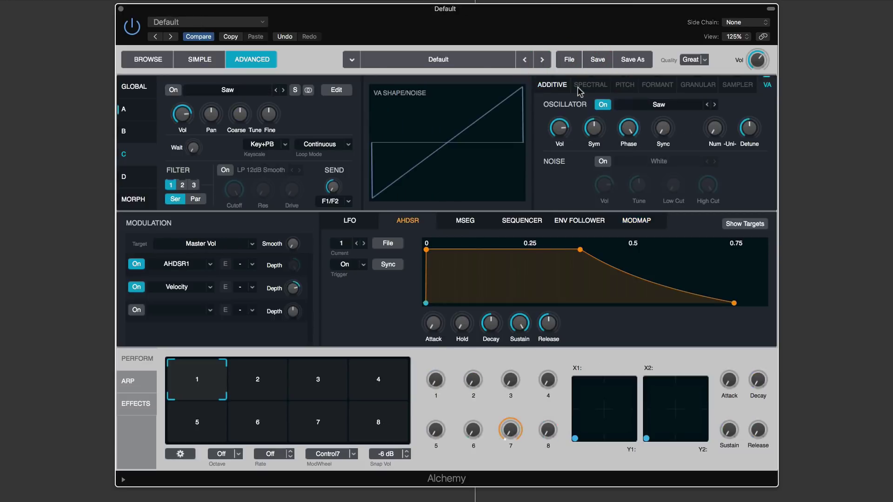
left_click(138, 114)
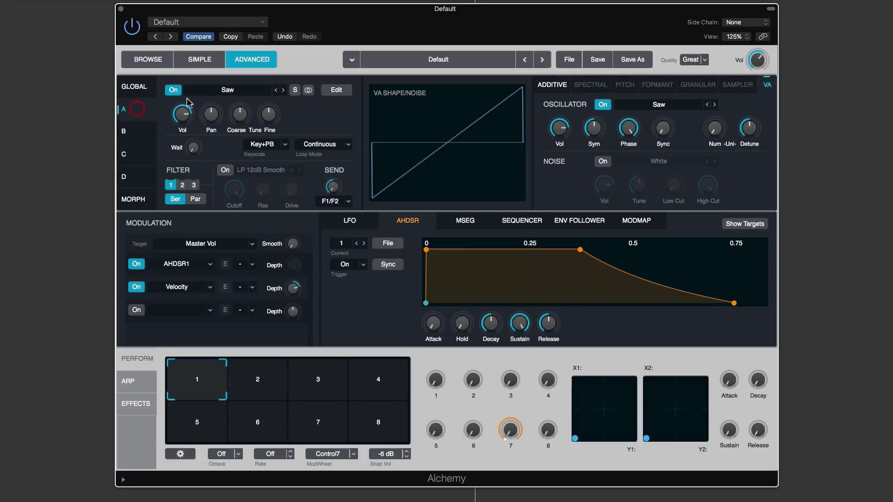
left_click(240, 115)
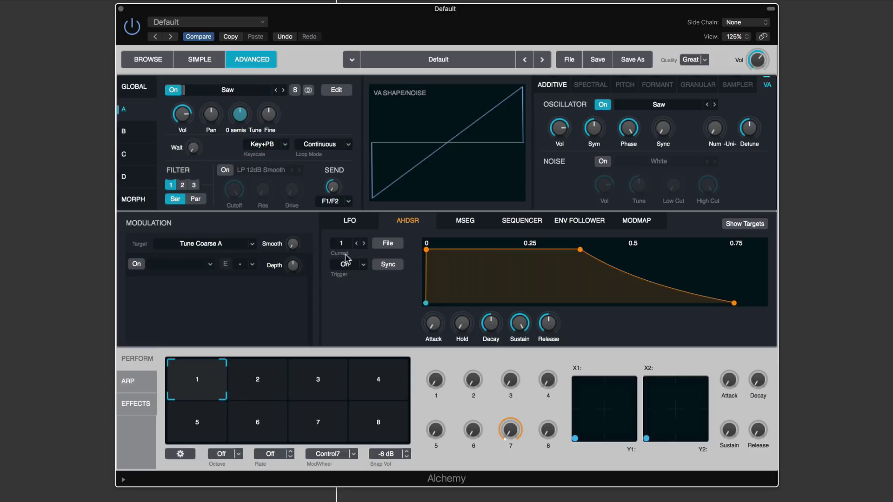
- Assign LFO1 to source A's coarse tuning, set its shape to Ramp Up and adjust its rate
left_click(191, 266)
mouse_move(200, 278)
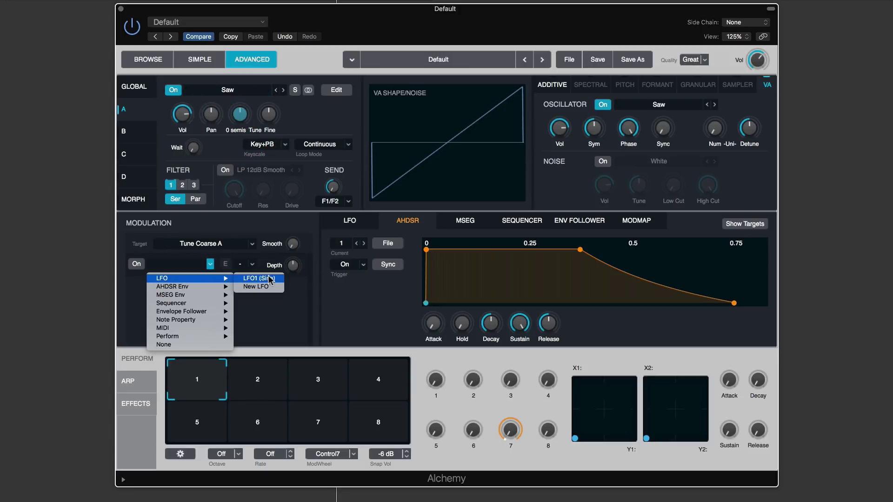
left_click(253, 277)
left_click(467, 245)
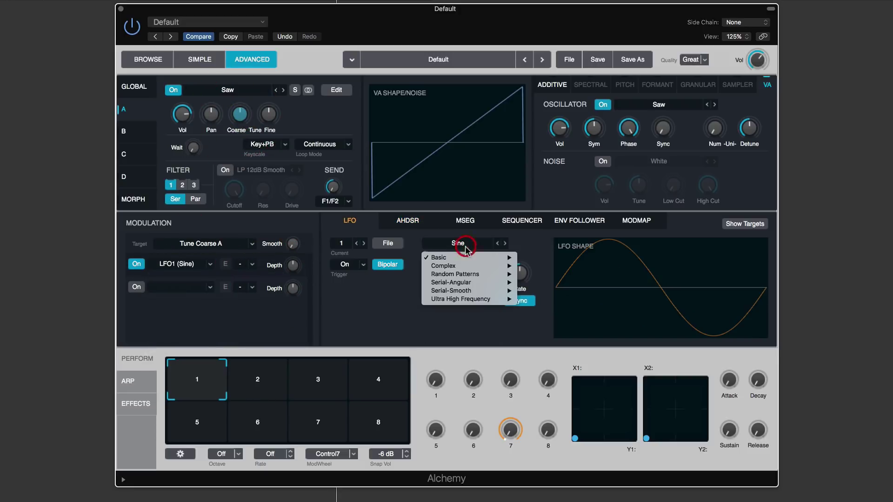
mouse_move(464, 261)
left_click(539, 266)
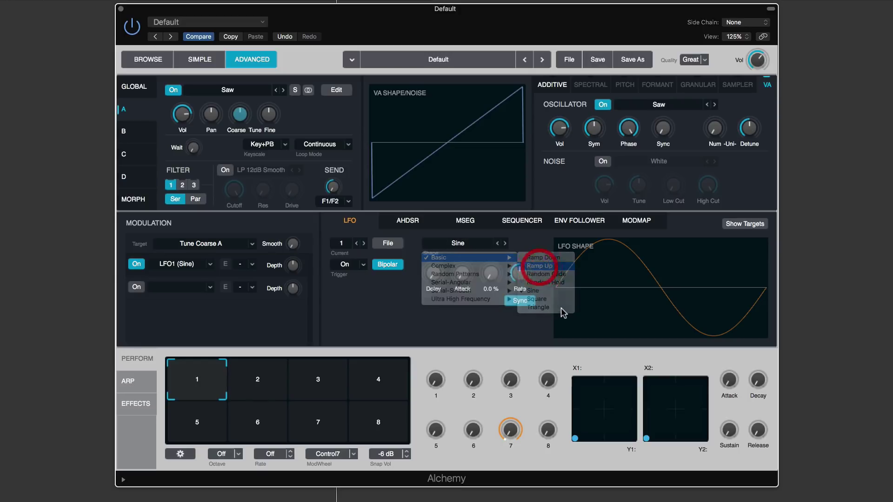
left_click_drag(525, 273, 524, 281)
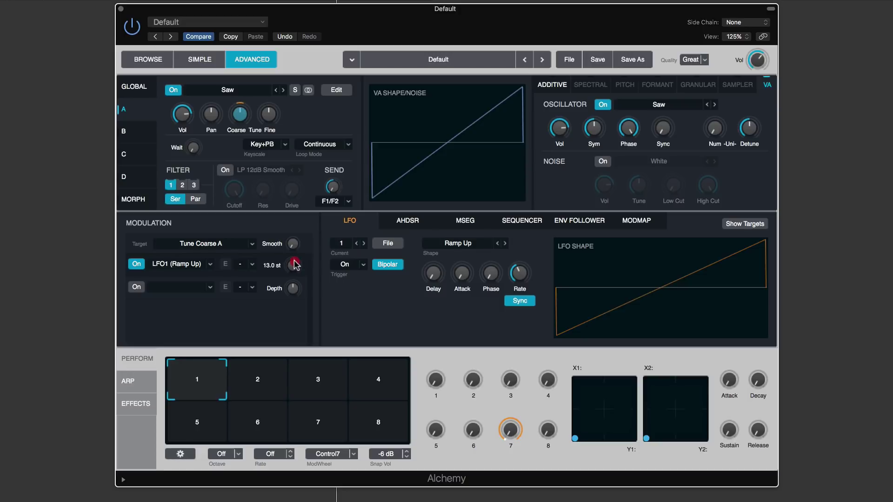
- Try raising the LFO1 modulation depth on source A's coarse tuning, and reset it to 0.0 st
left_click_drag(294, 265, 293, 253)
mouse_move(228, 108)
left_click(294, 269, "alt")
- Turn off LFO1's bipolar mode and vary its modulation depth on the coarse tuning
left_click(387, 264)
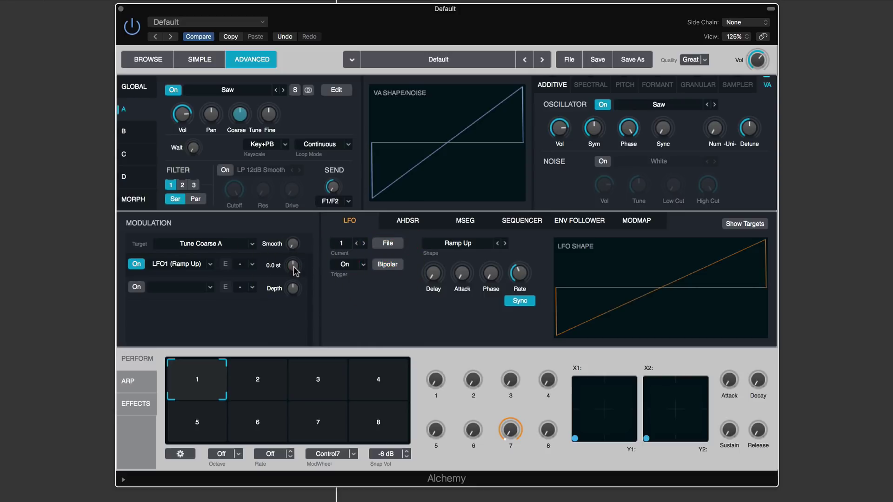
left_click_drag(294, 270, 295, 269)
mouse_move(295, 263)
left_mouse_down()
mouse_move(295, 291)
mouse_move(295, 274)
left_mouse_up()
- Turn LFO1's bipolar mode back on and lower its modulation depth to -34.0 st
left_click(393, 267)
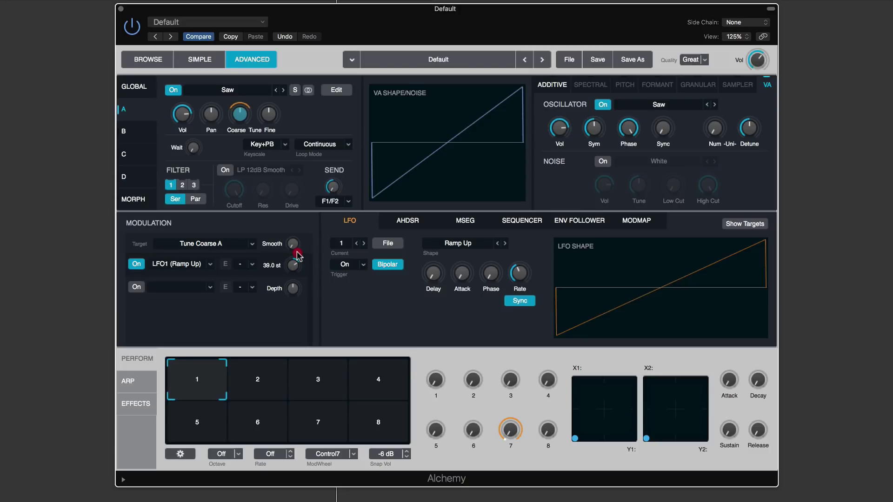
left_click_drag(298, 252, 293, 265)
mouse_move(292, 266)
left_mouse_down()
mouse_move(298, 309)
mouse_move(289, 270)
left_mouse_up()
mouse_move(295, 268)
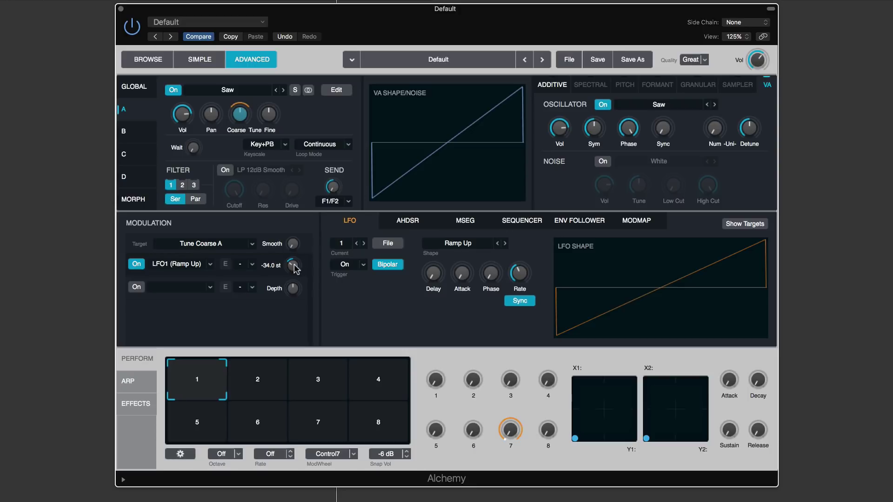
- Switch LFO1's bipolar mode off and set its modulation depth to 12.0 st
left_click(385, 269)
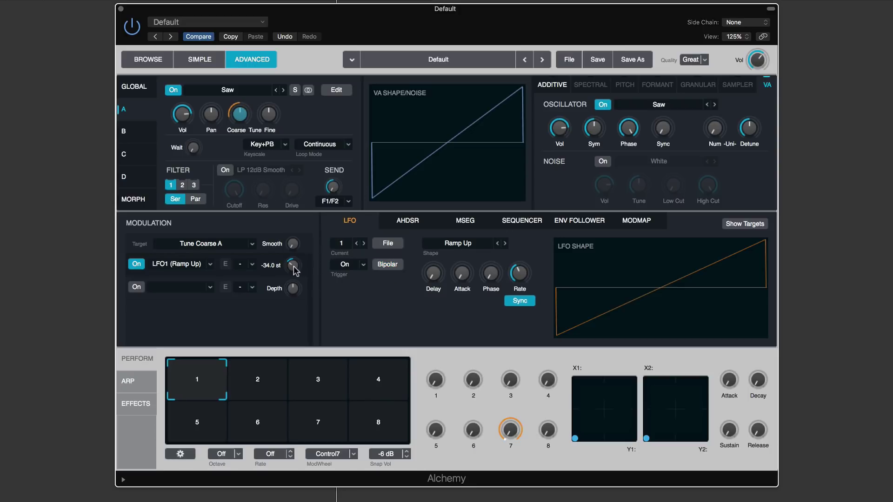
left_click_drag(293, 264, 294, 239)
mouse_move(251, 126)
left_click_drag(294, 273, 295, 274)
left_click_drag(294, 278, 293, 277)
mouse_move(244, 116)
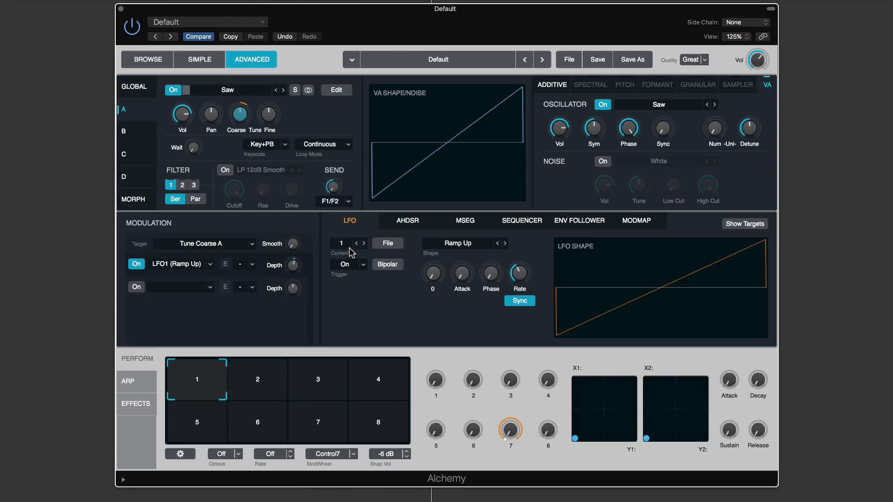
- Create a new ModMap for the LFO1 modulation and set its horizontal snap to 1/6
left_click(252, 265)
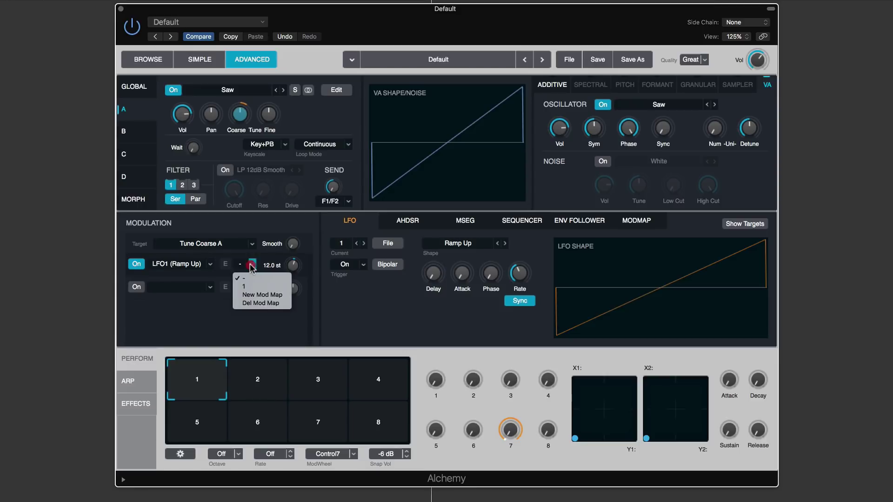
left_click(250, 297)
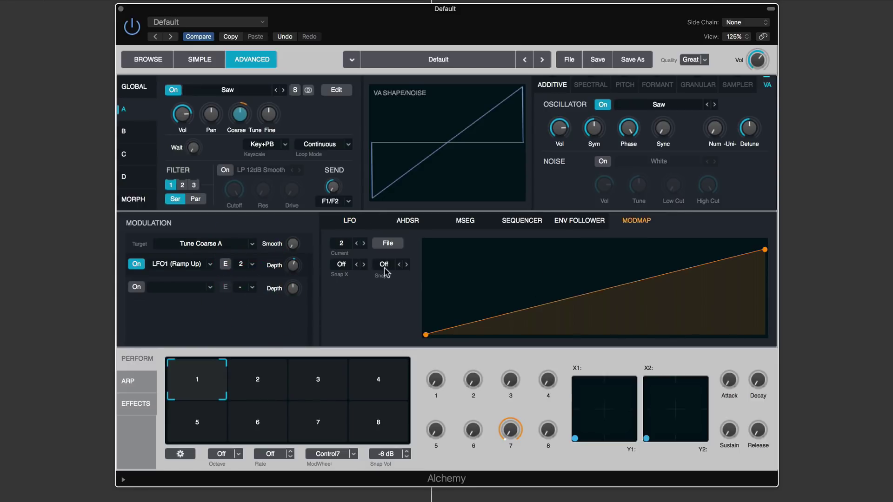
left_click(341, 264)
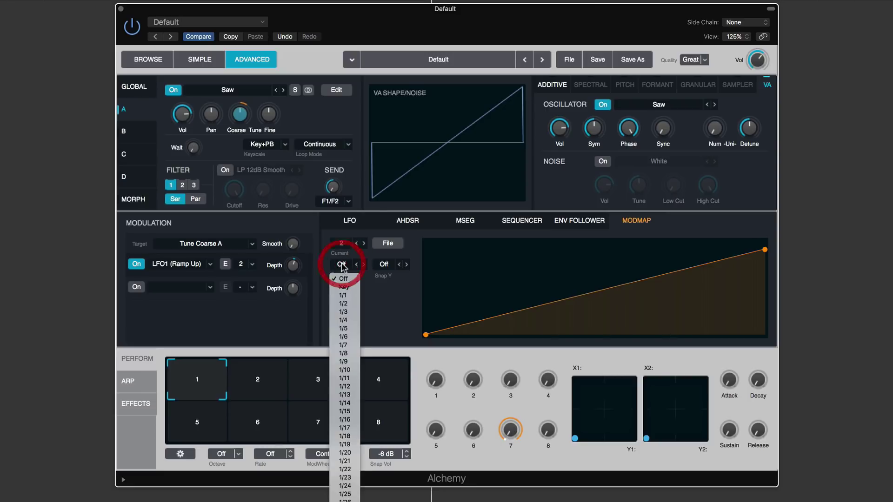
left_click(345, 337)
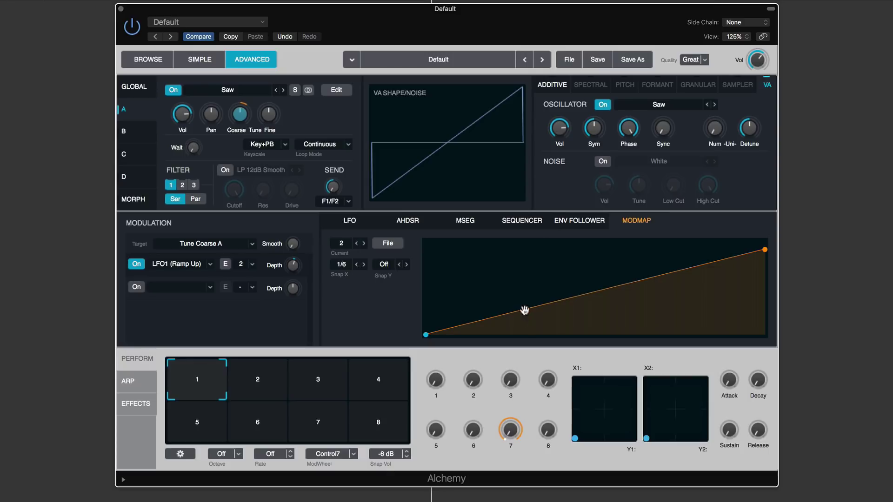
- Shape ModMap 2 with a near-zero point and a raised point at x 1/3, plus a similarly raised point at x 2/3
left_click(552, 309)
left_click_drag(584, 298, 538, 334)
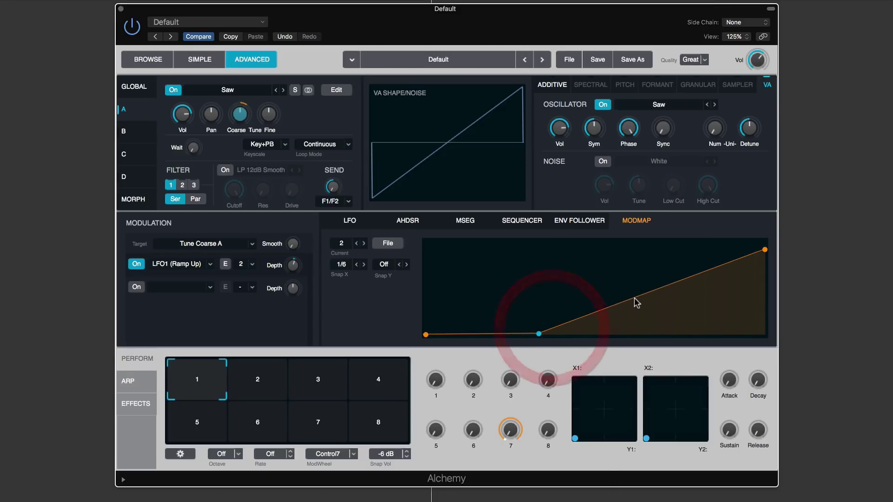
left_click(651, 300)
left_click_drag(651, 300, 538, 281)
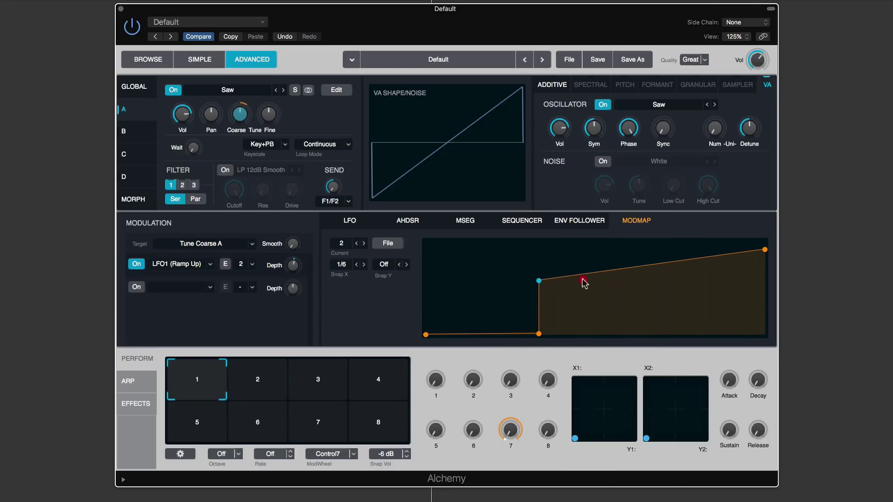
left_click_drag(623, 269, 653, 279)
- Set ModMap 2's vertical snap to 1/12 and lower the two raised points to 7/12 of the height
left_click(384, 264)
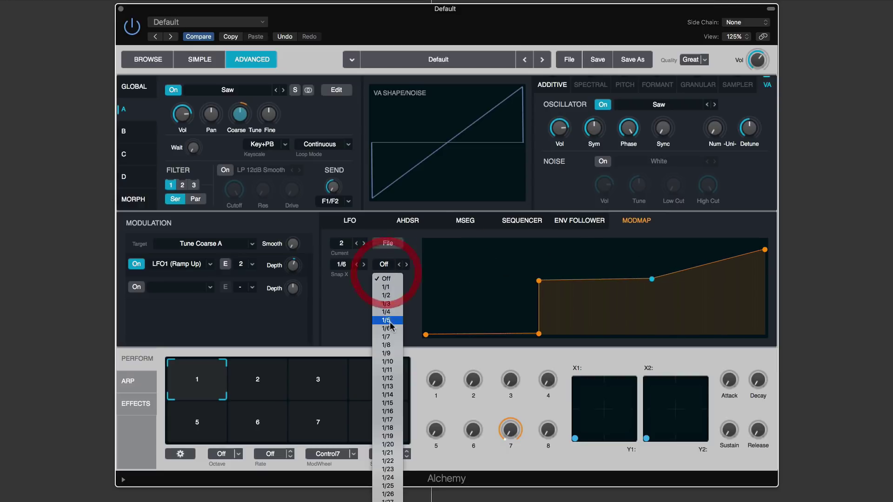
left_click(393, 377)
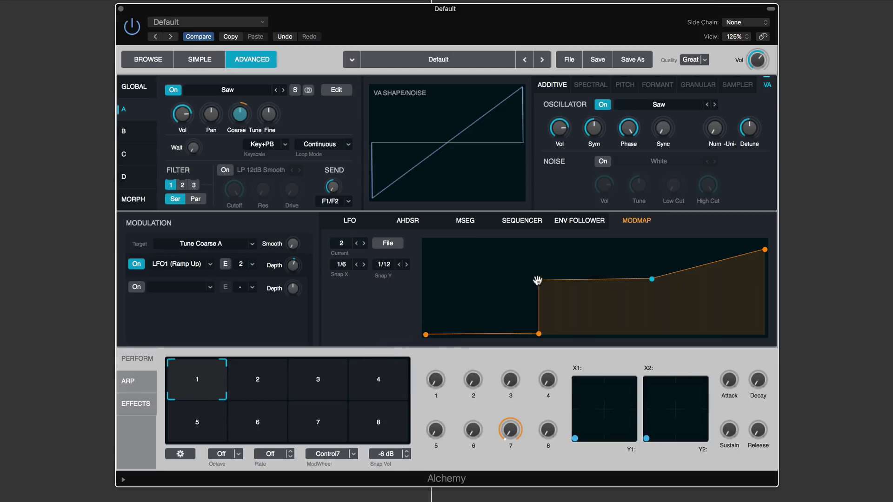
left_click_drag(538, 281, 537, 286)
left_click_drag(652, 279, 653, 285)
- Add a point at maximum height at x 2/3 in ModMap 2 and delete the final point
left_click_drag(706, 268, 652, 248)
double_click(765, 249)
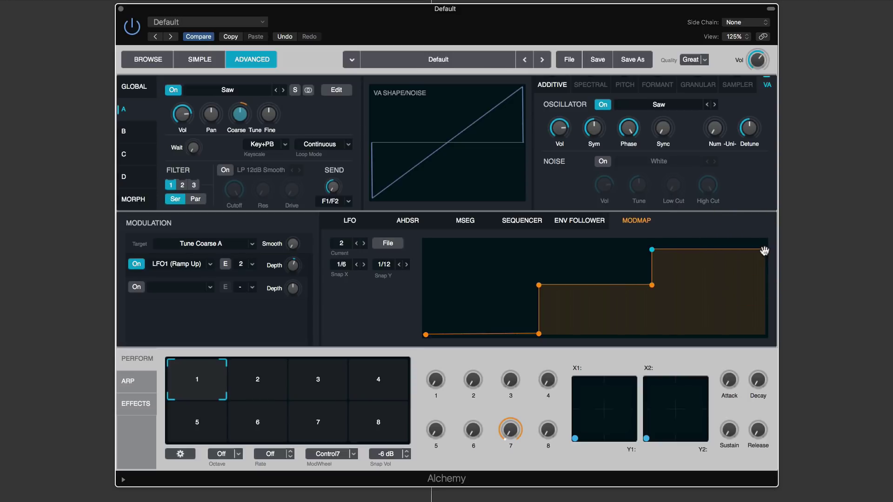
left_click(615, 261)
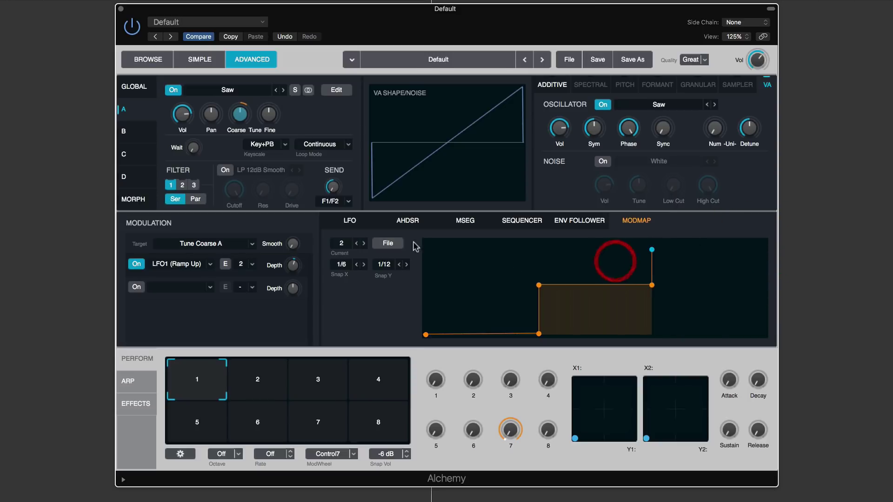
- Compare LFO1's Ramp Up shape with the steps of ModMap 2 and the depth on source A's coarse tuning
left_click(354, 222)
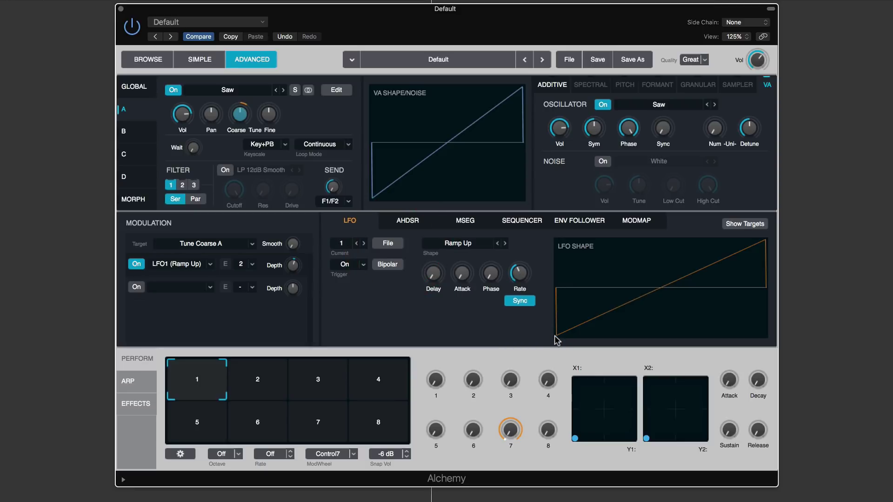
left_click(637, 223)
left_click(355, 223)
mouse_move(298, 271)
mouse_move(242, 119)
left_click(660, 227)
left_click(578, 289)
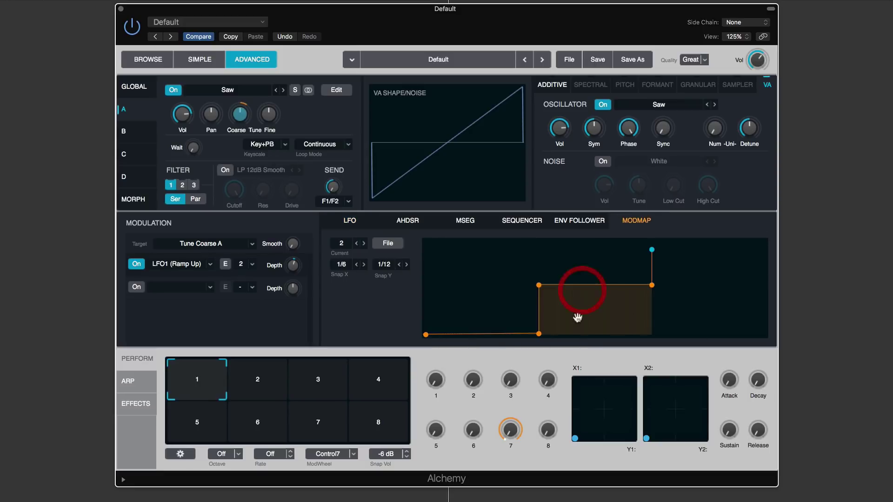
left_click(368, 224)
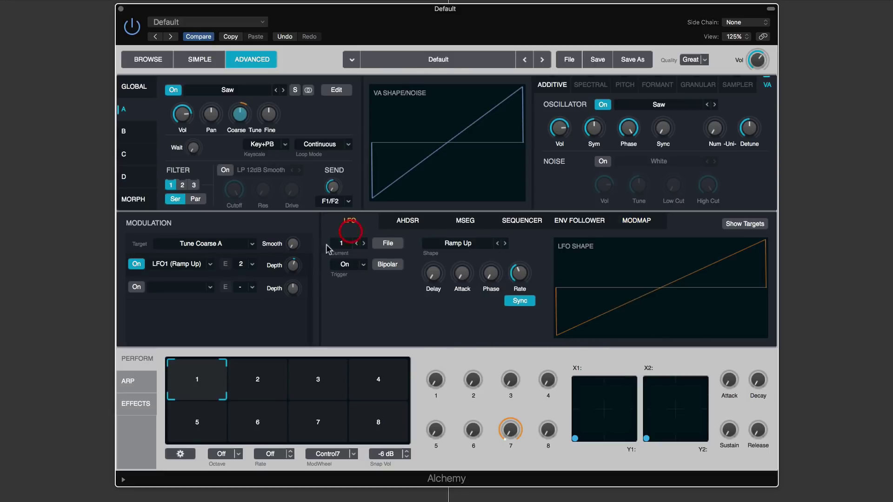
- Reset the LFO1 depth to 0.0 st and add XYPad2Y as the modulator of that depth
right_click(294, 266)
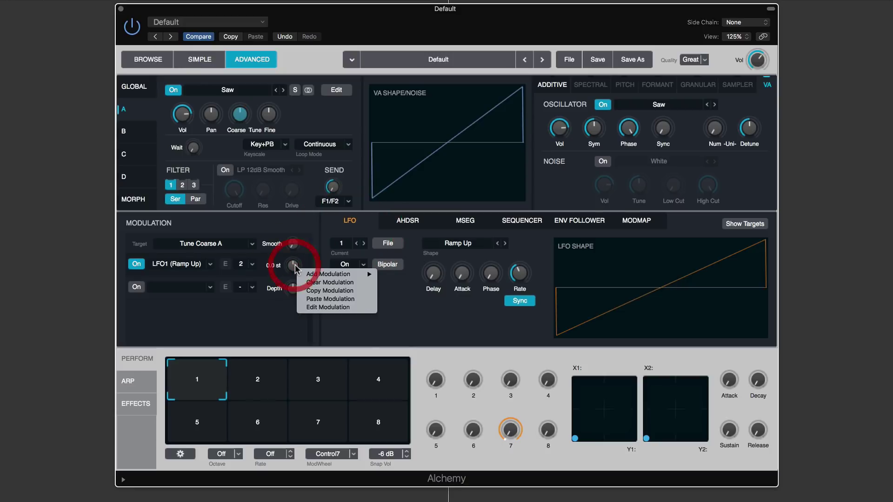
mouse_move(304, 275)
mouse_move(401, 332)
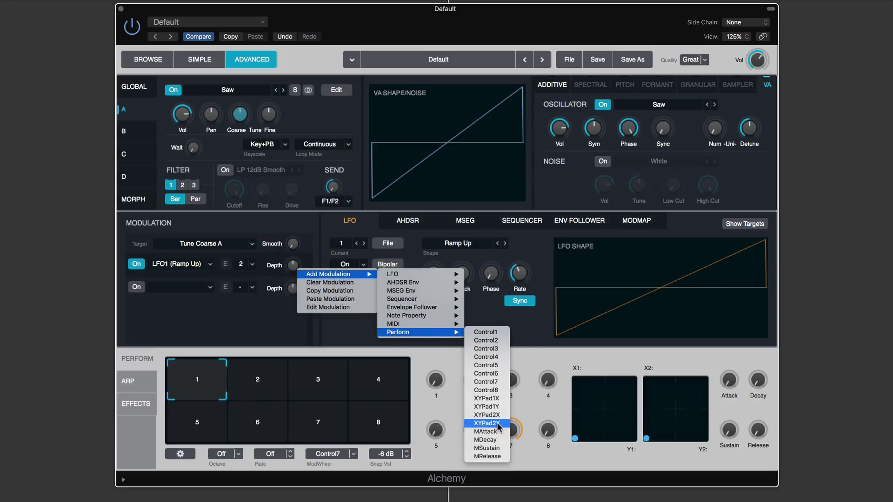
left_click(499, 424)
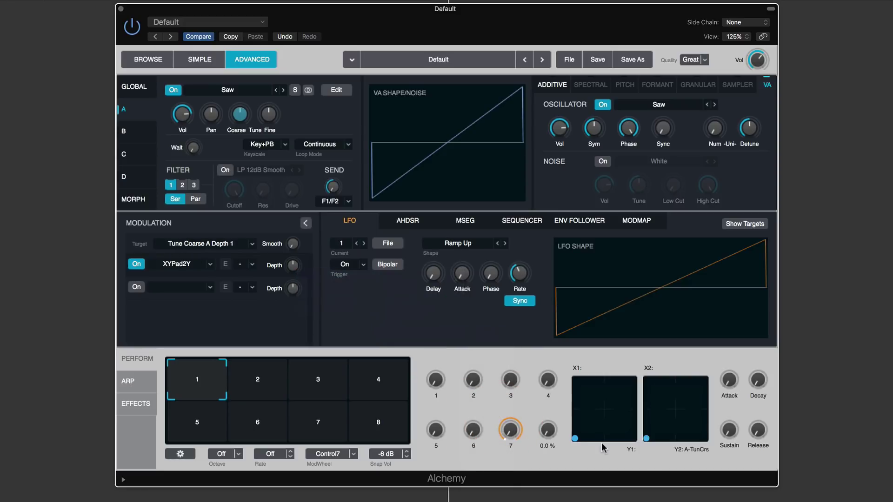
- Try moving the second XY pad's point and set the XYPad2Y modulation depth to 12.0 st
mouse_move(648, 440)
left_mouse_down()
mouse_move(649, 392)
mouse_move(645, 458)
mouse_move(648, 378)
mouse_move(641, 440)
left_mouse_up()
left_click_drag(295, 266, 254, 265)
left_click(252, 264)
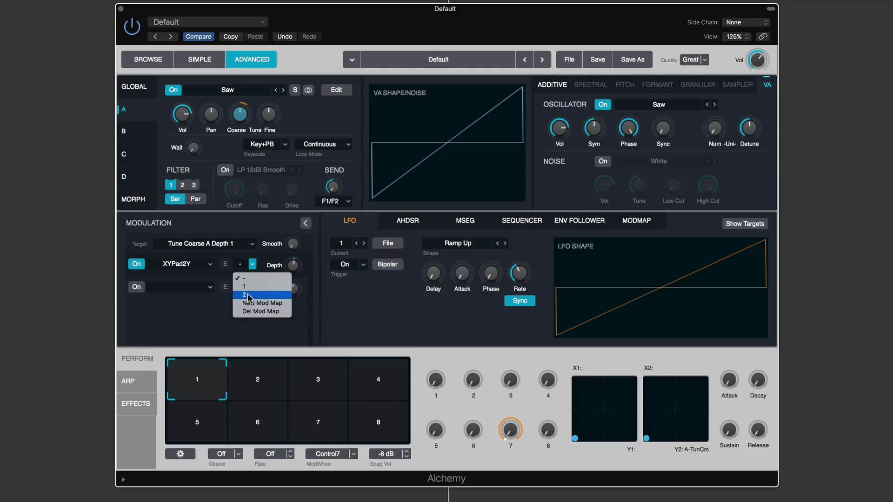
left_click(409, 311)
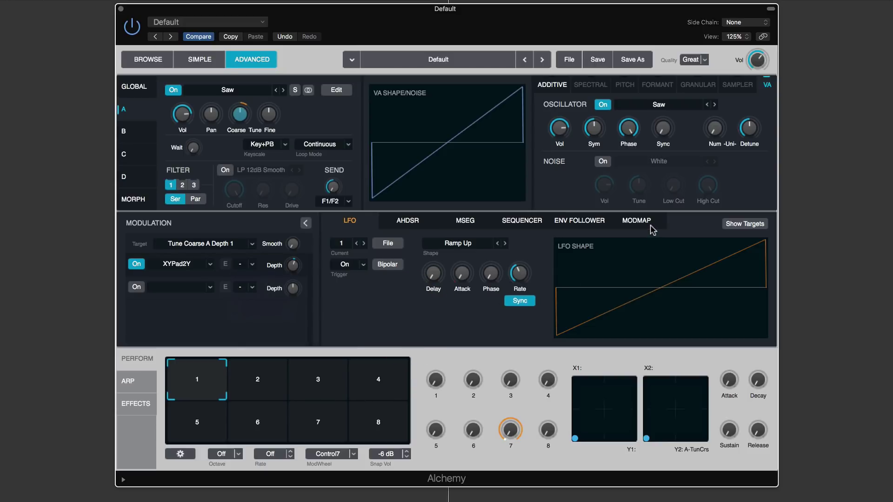
- Create a new ModMap for XYPad2Y and add a point at zero height a little past x 1/3
left_click(636, 222)
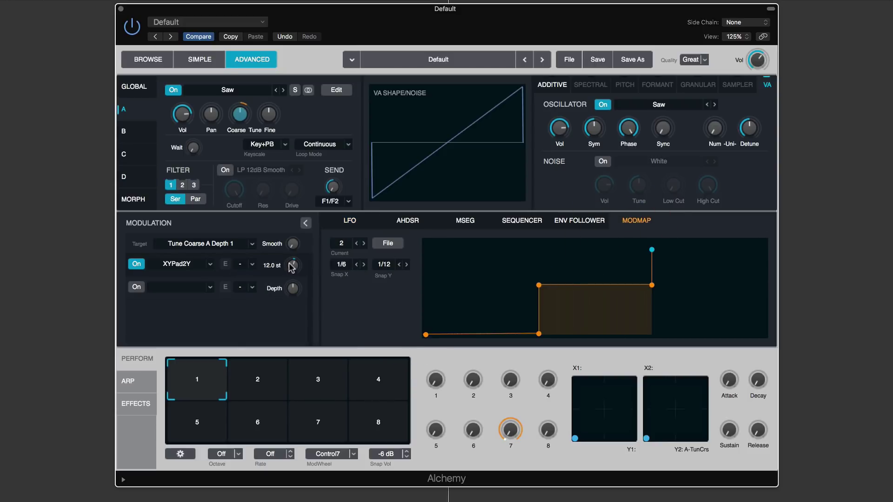
left_click(252, 265)
left_click(307, 304)
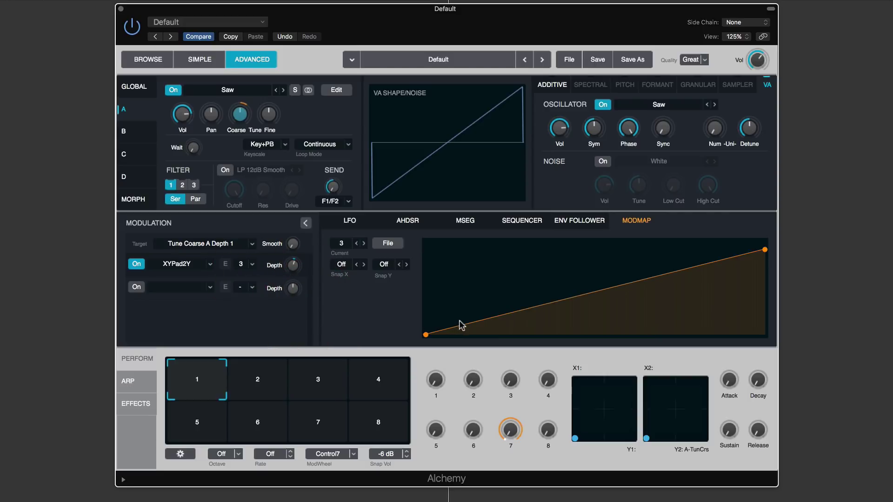
left_click(550, 307)
left_click_drag(549, 306, 552, 335)
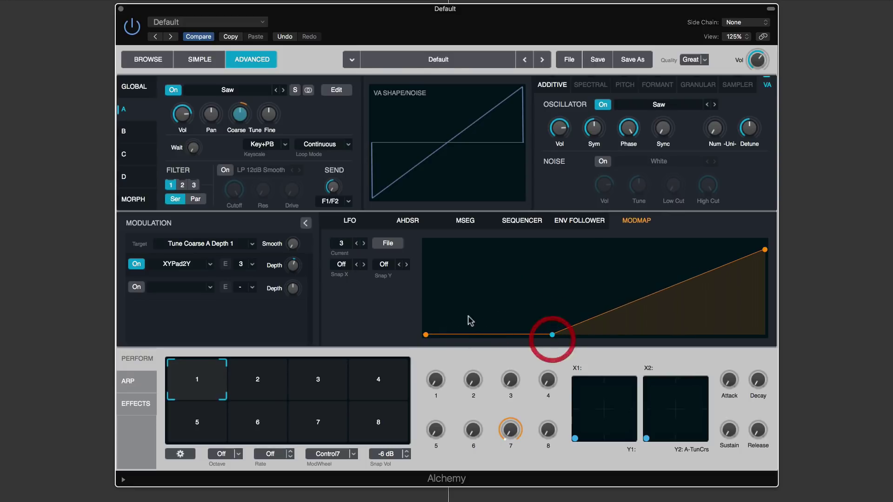
- Set ModMap 3's Snap Y to 1/12 and add a full-height point directly above its middle zero-height point to form a vertical step
left_click(389, 266)
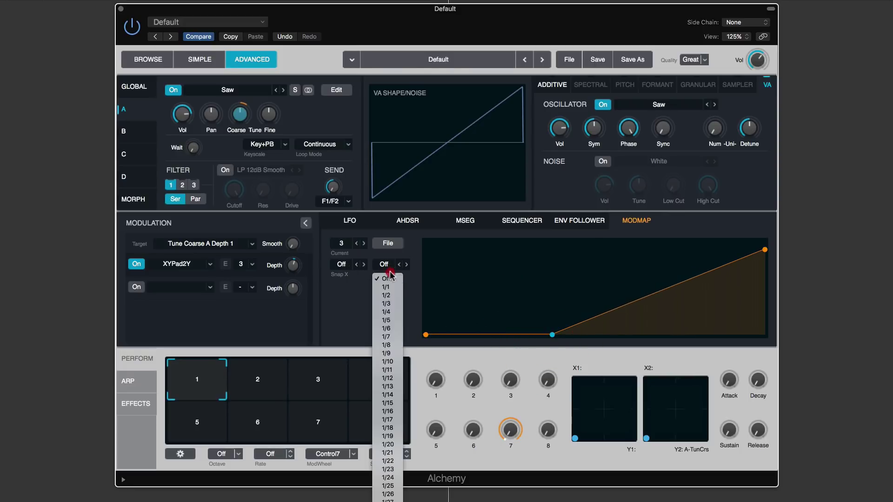
left_click(390, 378)
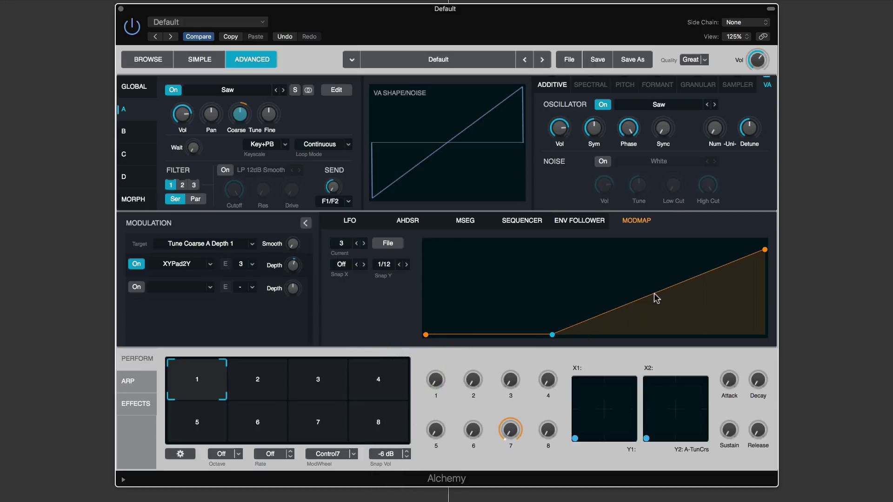
double_click(654, 294)
left_click_drag(653, 295, 550, 239)
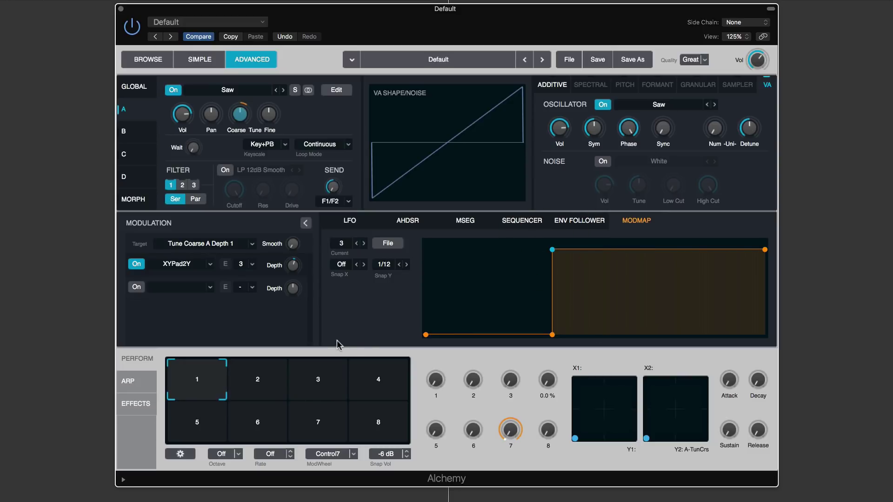
- Review LFO1's modulation of source A's coarse tuning and the stepped curve of ModMap 2
mouse_move(298, 269)
left_click(240, 115)
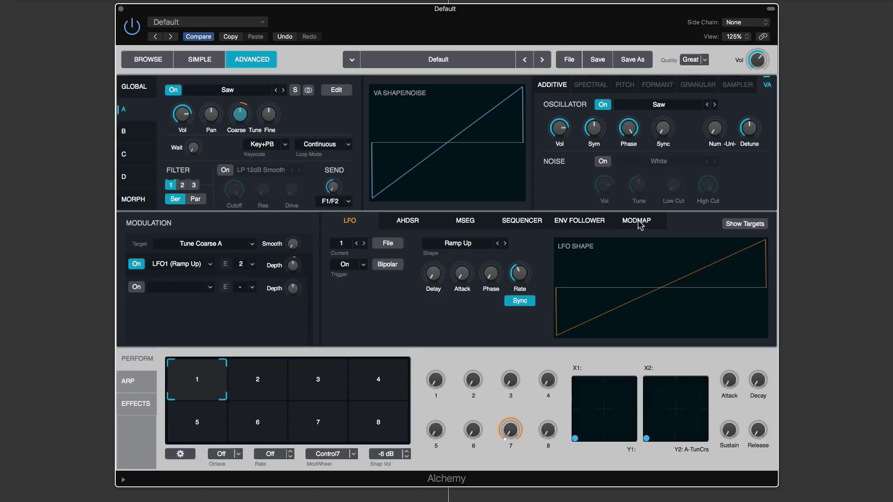
left_click(639, 222)
left_click(341, 244)
left_click(340, 265)
left_click(458, 294)
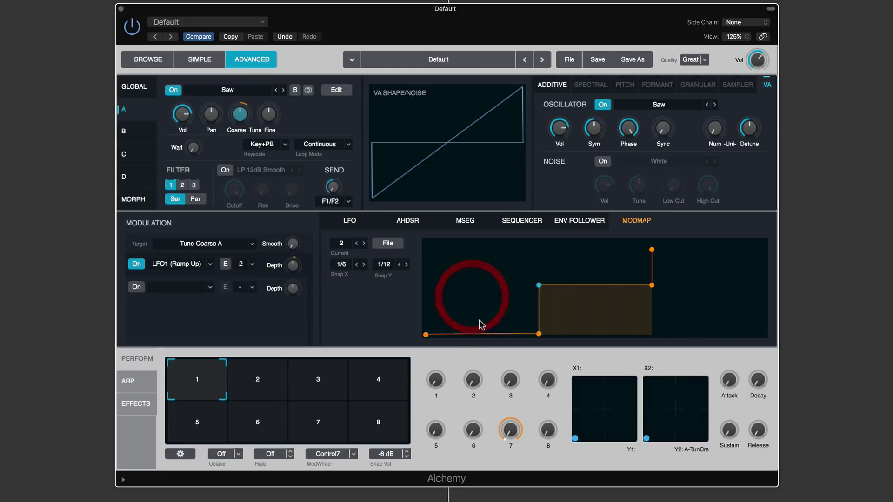
left_click(651, 249)
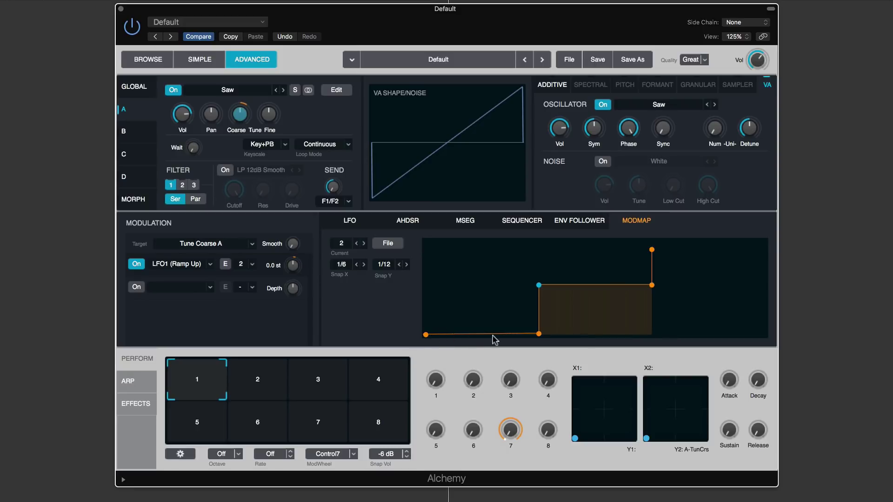
- Open the LFO1 depth's modulation with ModMap 3 and try the second XY pad's point up and back down to zero
right_click(292, 266)
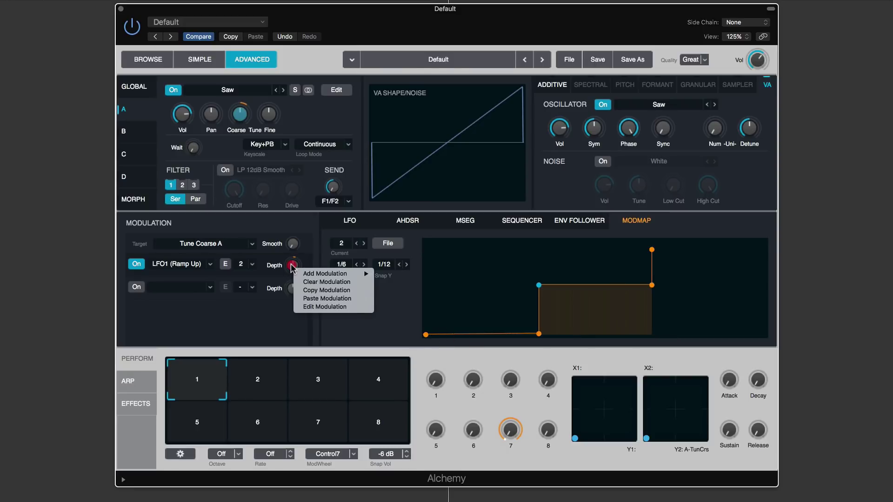
left_click(310, 305)
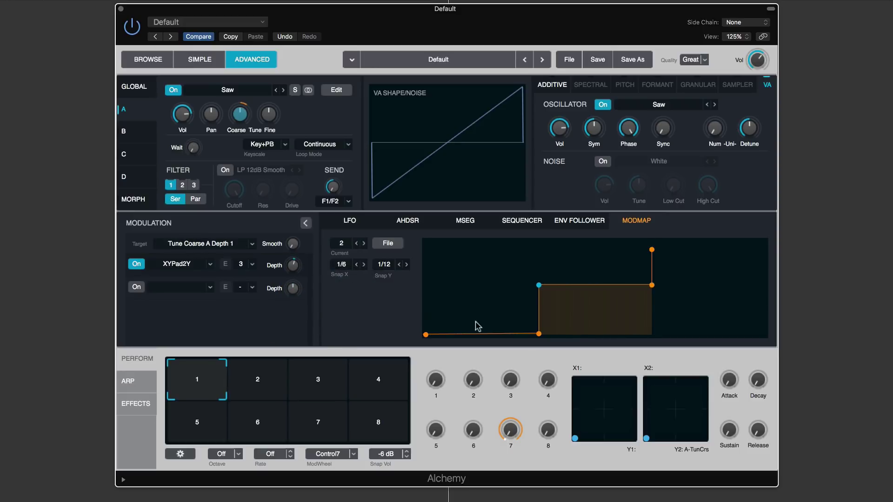
left_click_drag(645, 440, 646, 386)
left_click(344, 243)
left_click(340, 274)
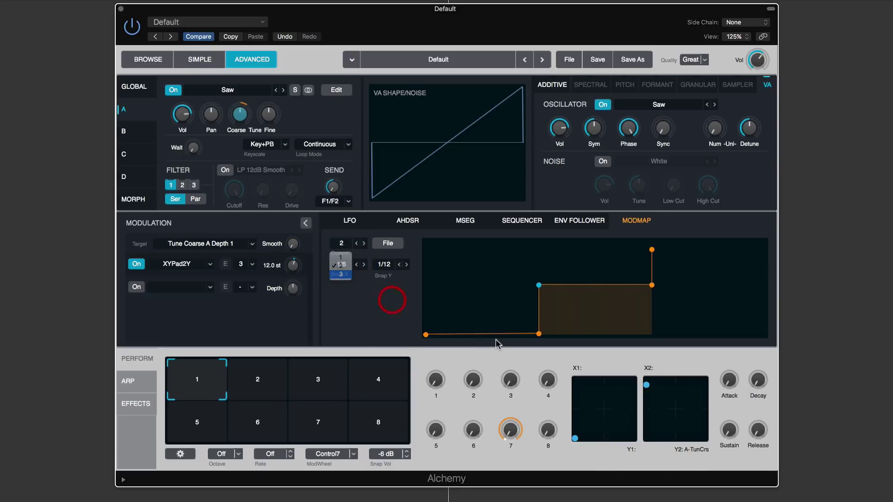
left_click_drag(647, 386, 646, 438)
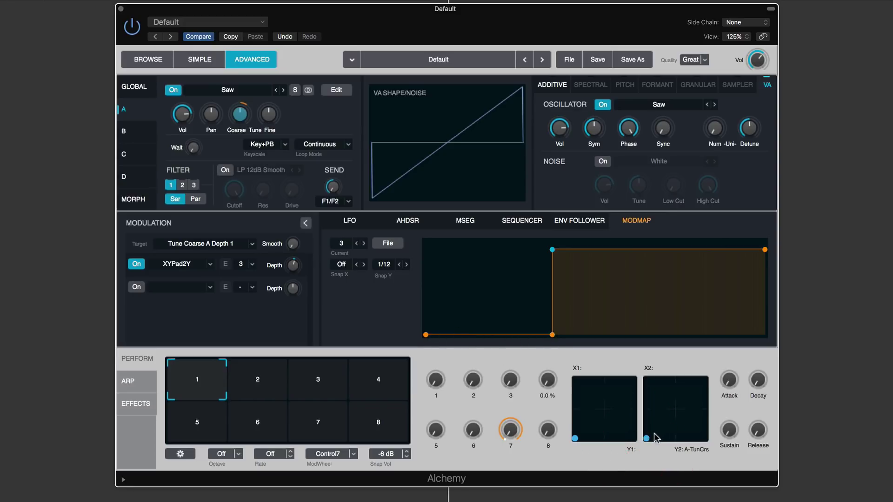
left_click_drag(648, 442, 647, 396)
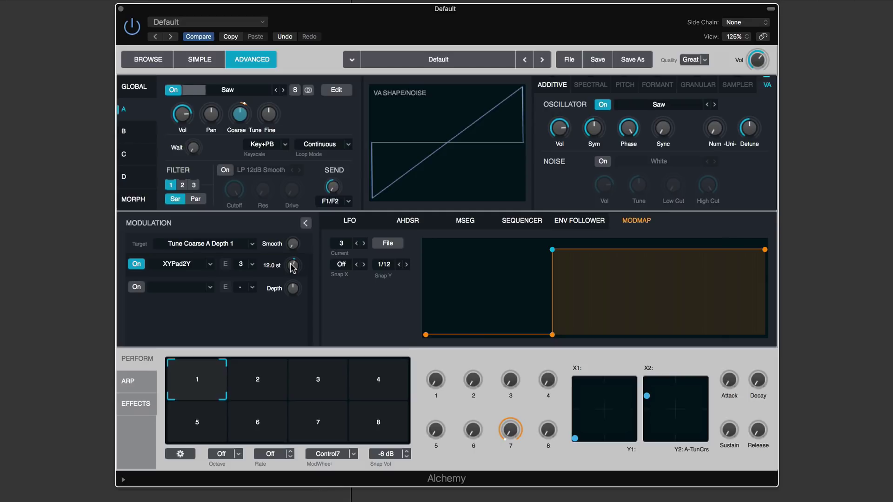
left_click_drag(646, 396, 646, 439)
- Lower ModMap 3's two upper points to about 7/12 height and raise the second XY pad's point to try that interval
left_click_drag(552, 250, 564, 285)
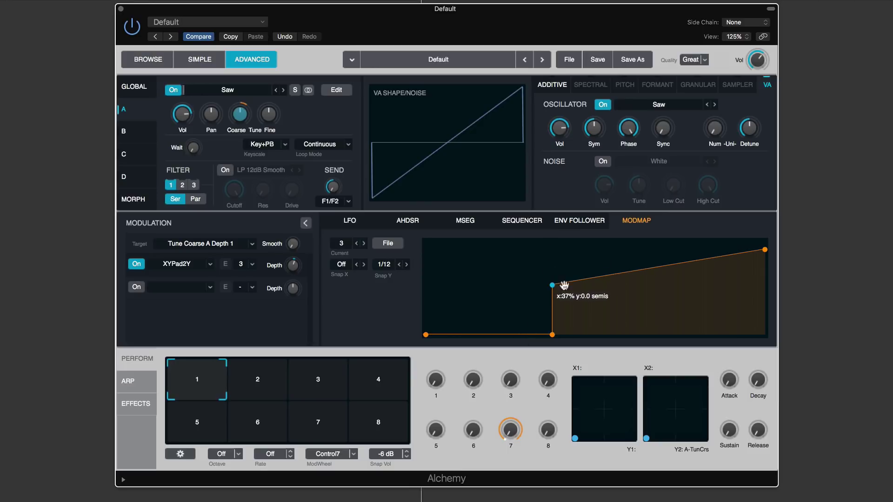
left_click_drag(764, 250, 764, 286)
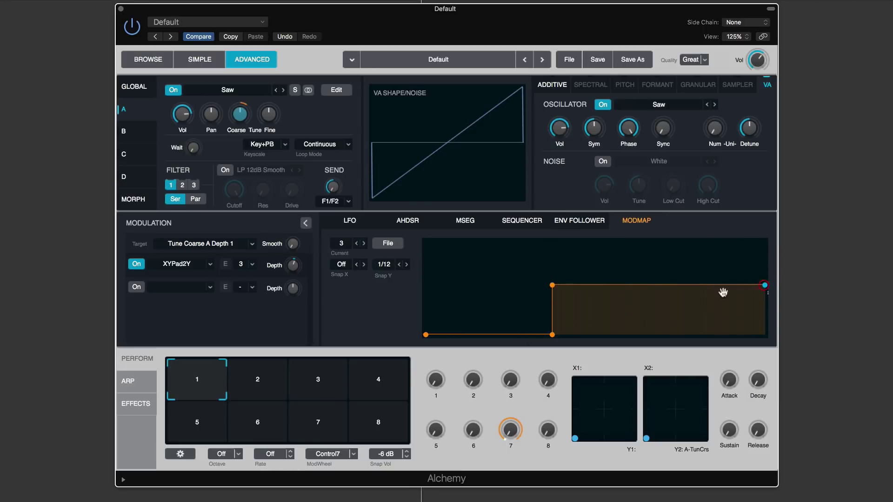
left_click_drag(646, 440, 646, 400)
- Lower ModMap 3's two upper points to about 5/12 height, and lower them again to about 3/12
left_click_drag(552, 285, 552, 300)
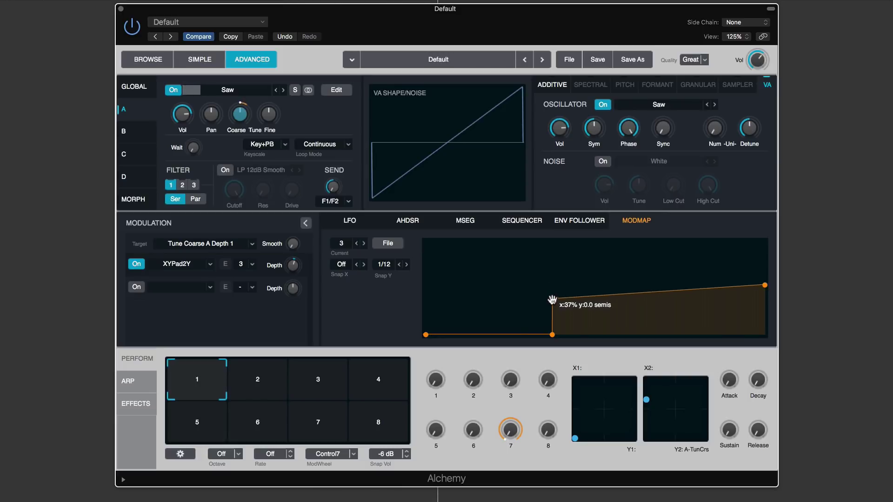
left_click_drag(764, 285, 764, 299)
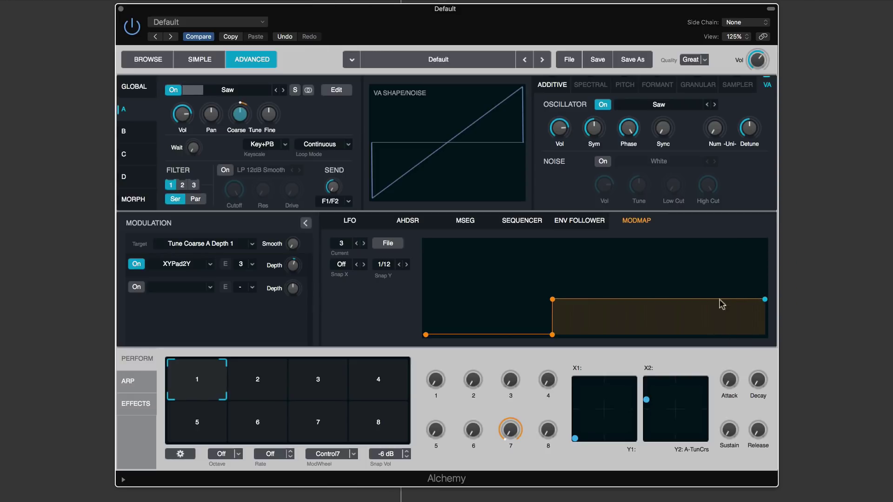
left_click_drag(553, 300, 553, 314)
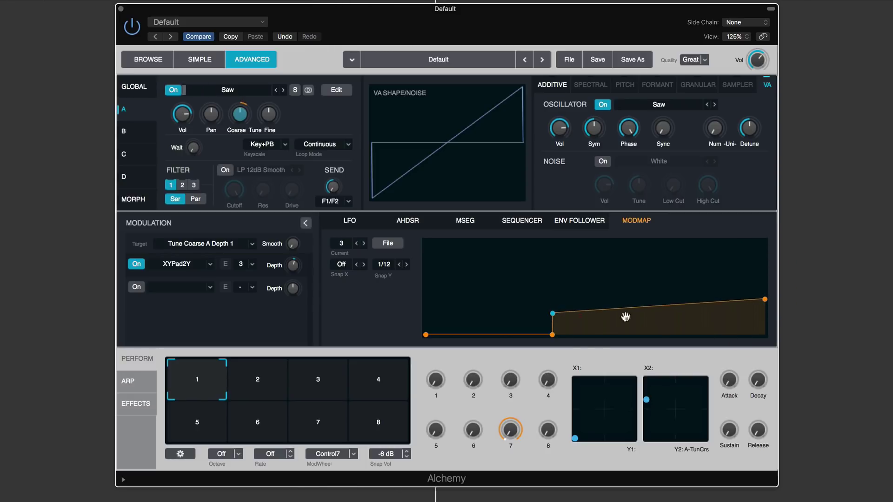
left_click_drag(764, 299, 765, 314)
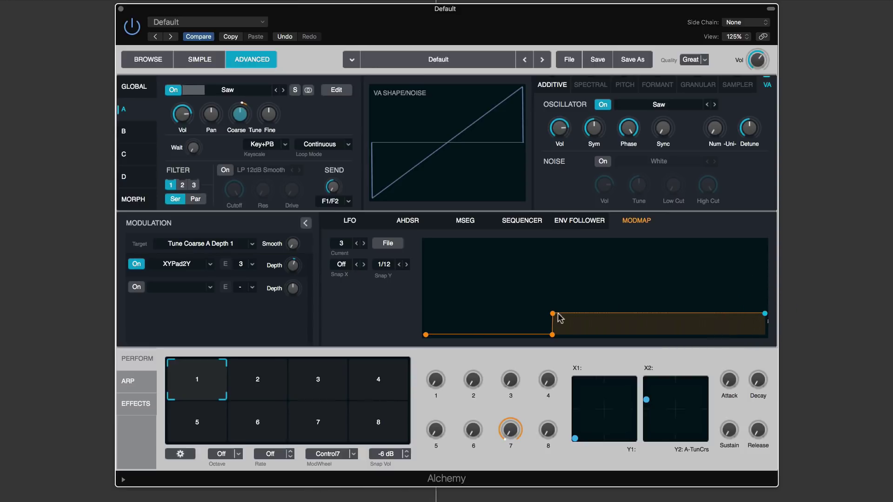
- Raise ModMap 3's two upper points back to full height and align the step vertically
left_click_drag(553, 314, 552, 249)
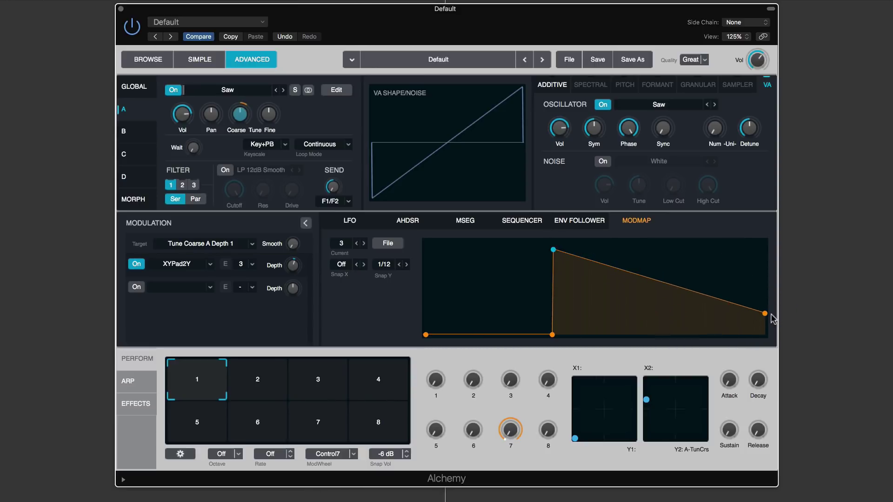
left_click_drag(765, 313, 765, 250)
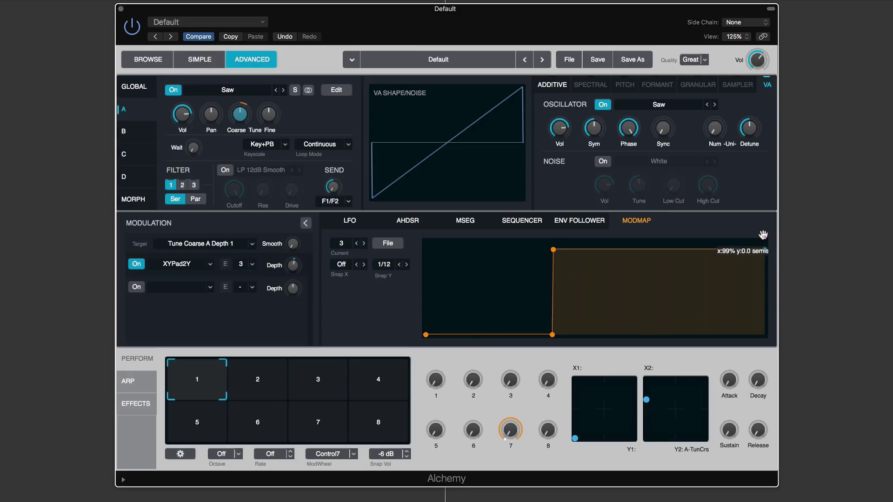
left_click(550, 249)
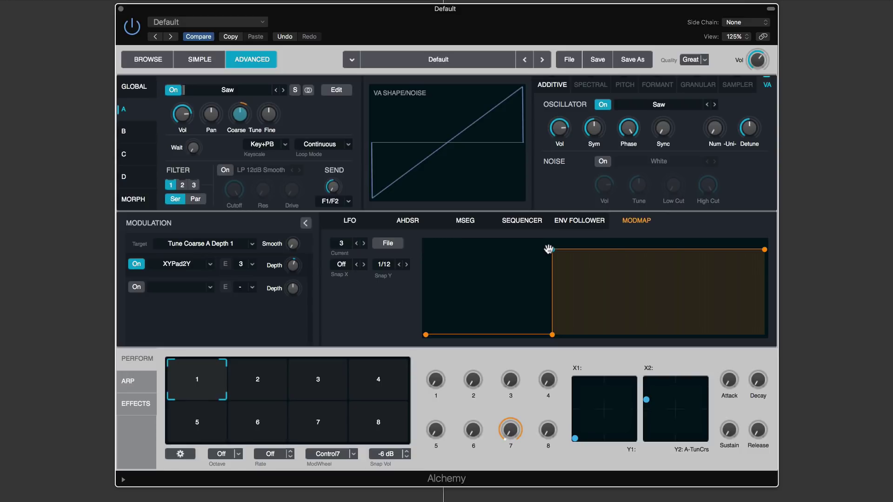
- Compare LFO1's Ramp Up shape on source A's coarse tuning with ModMap 3 and ModMap 2
left_click(239, 114)
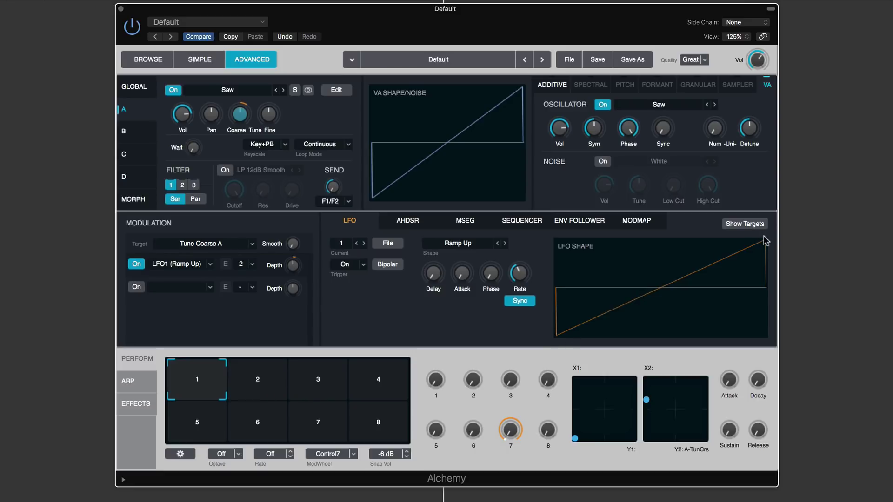
mouse_move(526, 277)
left_click(650, 222)
left_click(342, 243)
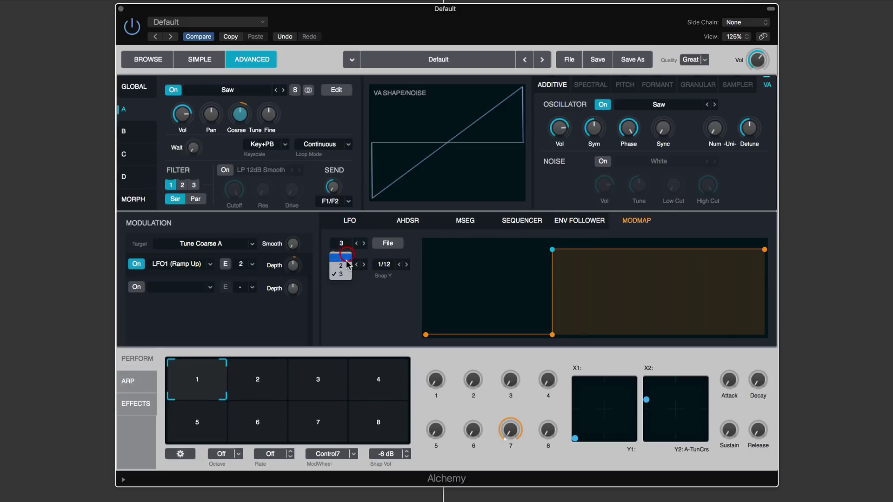
left_click(414, 289)
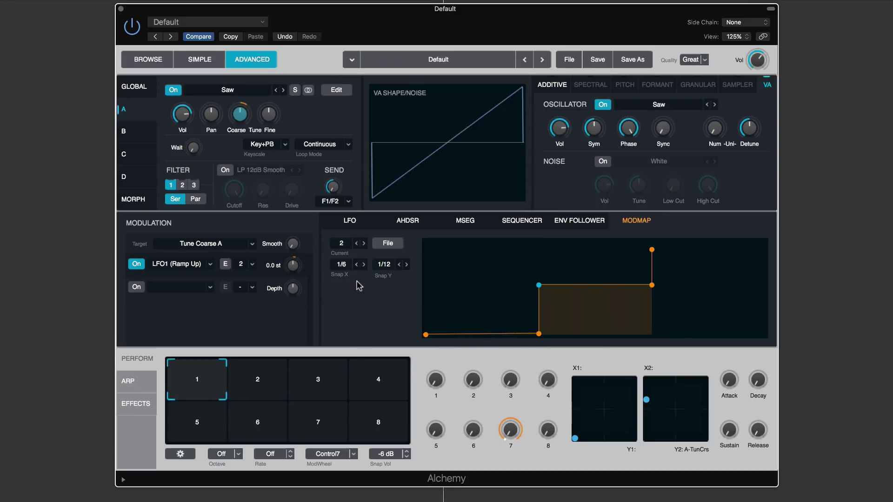
- Reopen the LFO1 depth's modulation with ModMap 3 and sweep the second XY pad's point down and up, leaving it near maximum Y
right_click(294, 266)
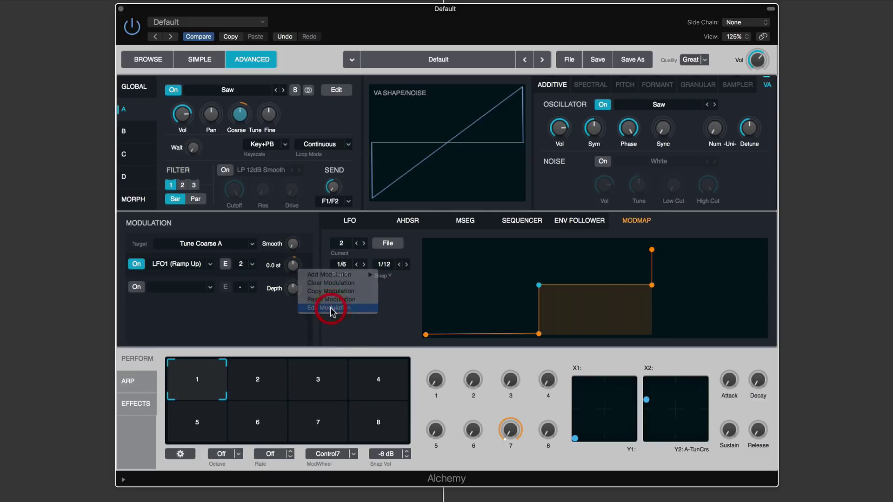
left_click(329, 305)
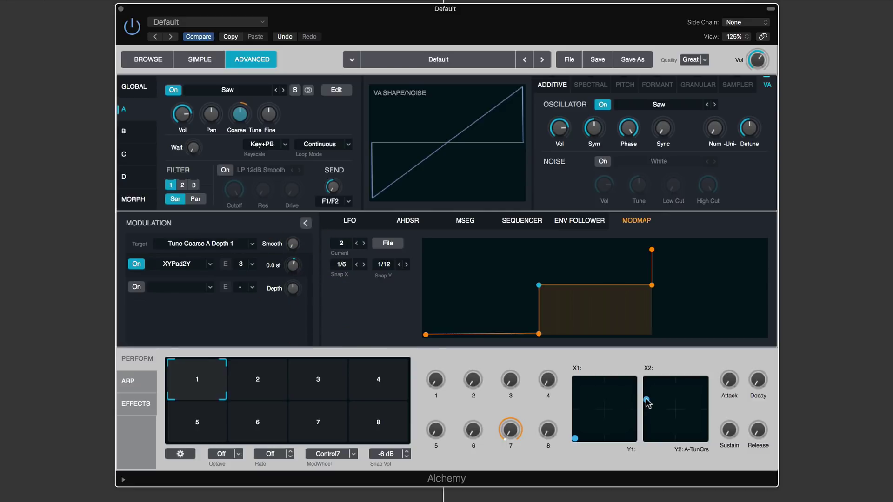
mouse_move(648, 404)
left_mouse_down()
mouse_move(647, 430)
mouse_move(648, 392)
mouse_move(644, 442)
mouse_move(646, 383)
mouse_move(647, 395)
left_mouse_up()
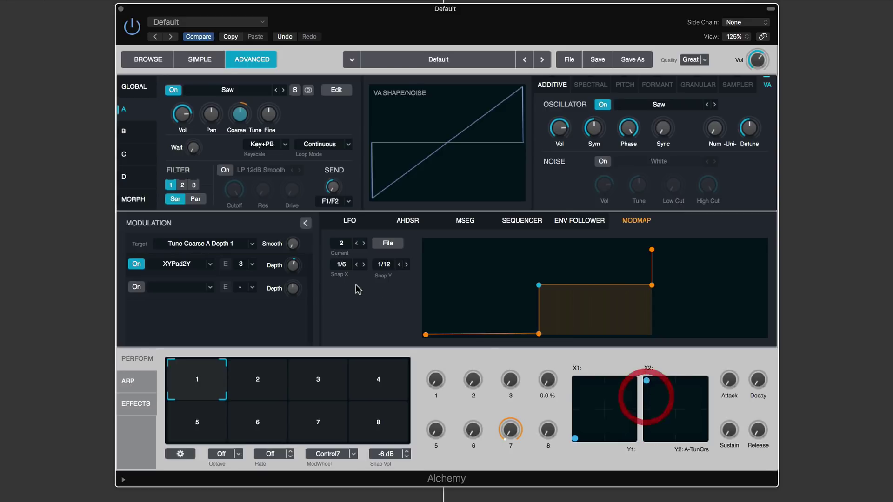
left_click(342, 243)
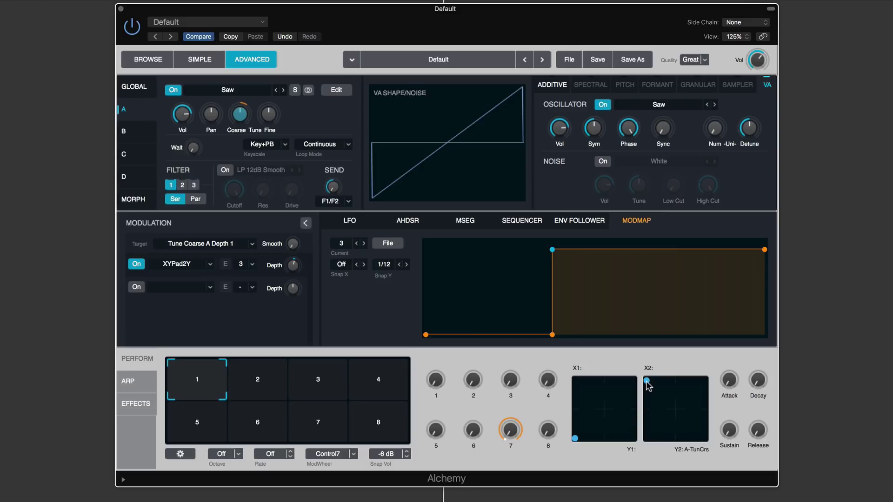
left_click_drag(648, 384, 645, 444)
left_click_drag(646, 440, 647, 385)
- Try lowering ModMap 3's upper step point to about 10/12 height and return it to full height
left_click_drag(552, 250, 552, 264)
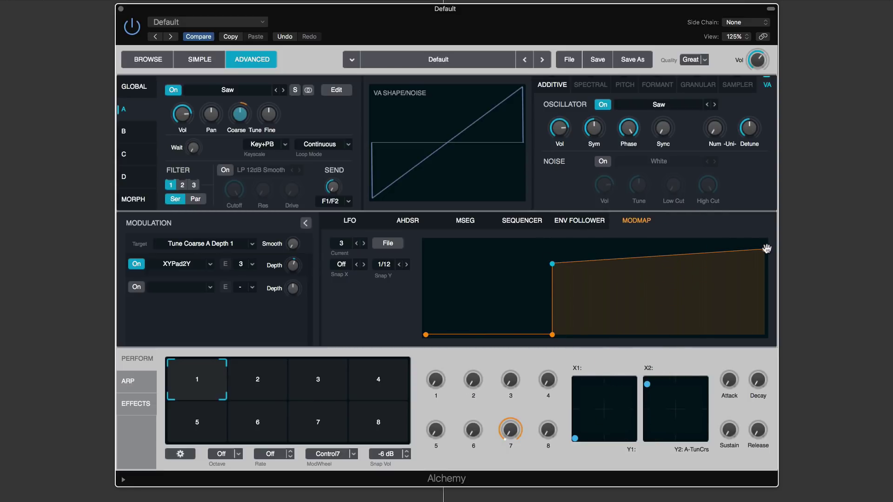
mouse_move(766, 249)
left_mouse_down()
mouse_move(767, 259)
mouse_move(766, 246)
left_mouse_up()
left_click_drag(552, 259, 553, 240)
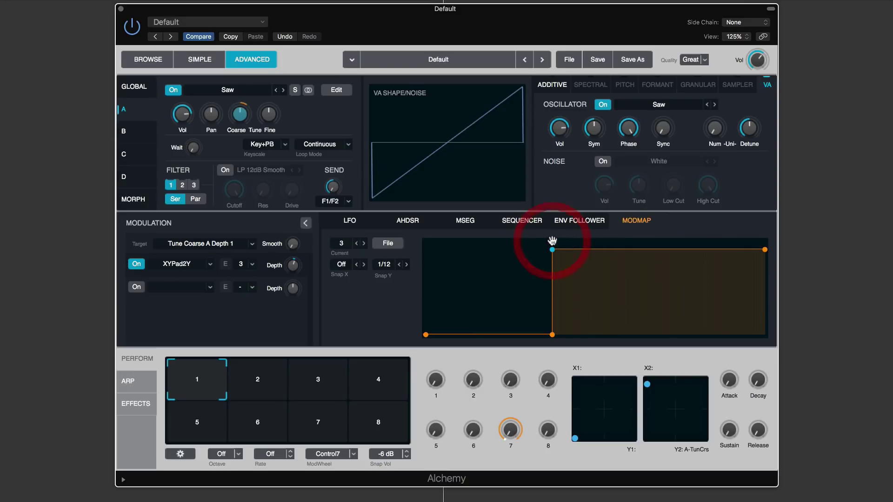